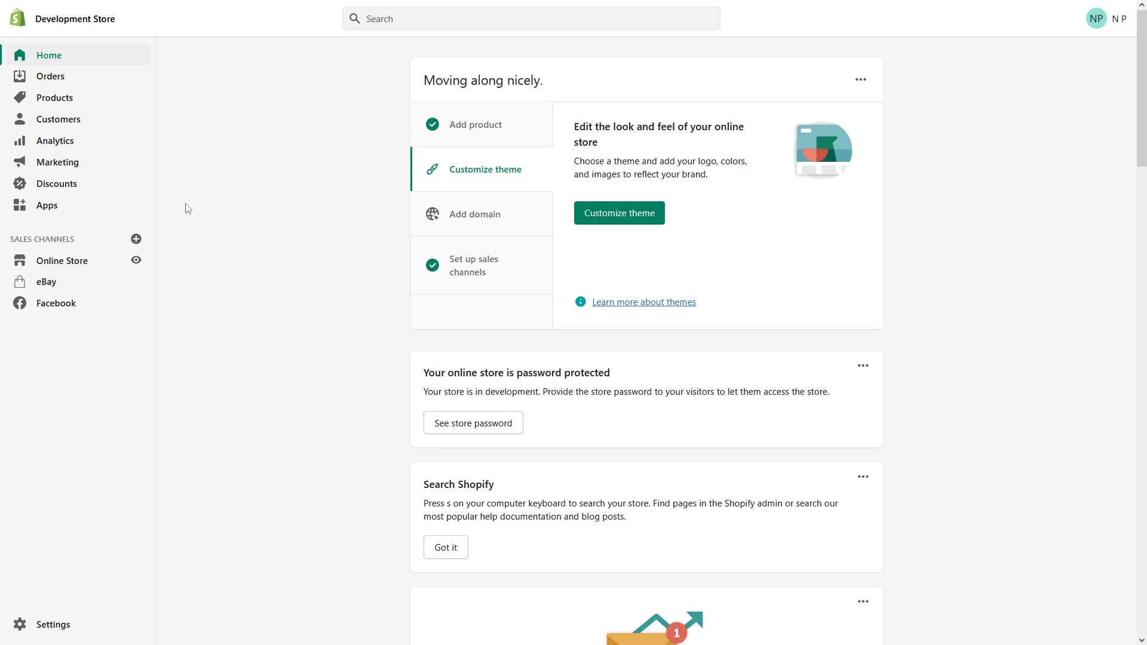
Step: Add the Buy Button sales channel to the store
mouse_move(100, 48)
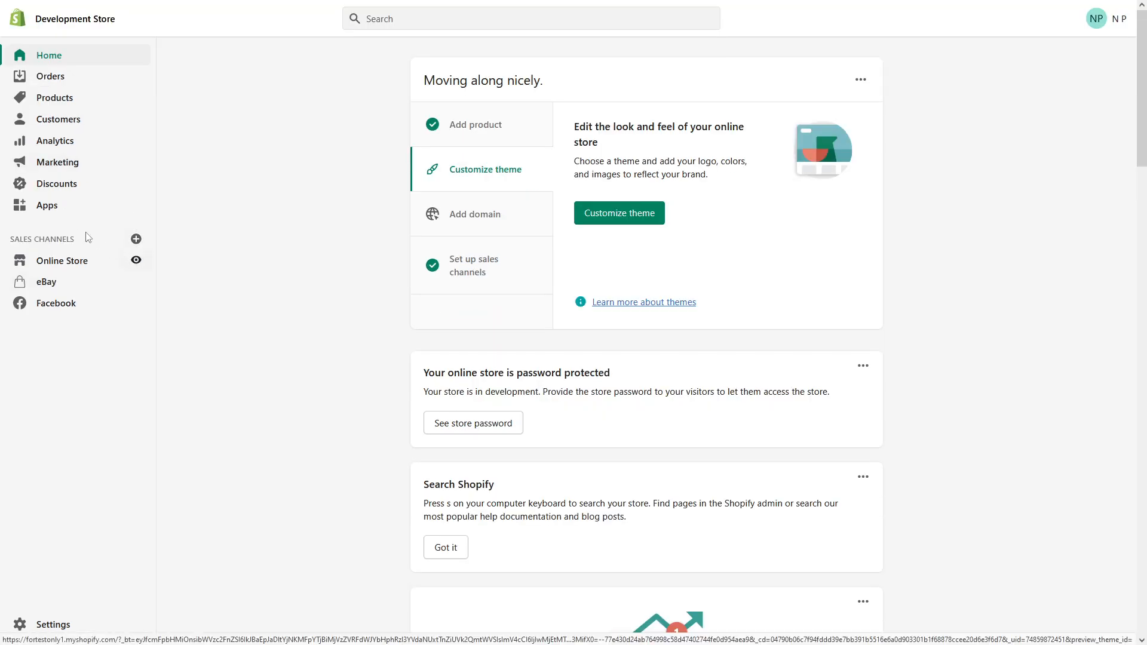
left_click(136, 239)
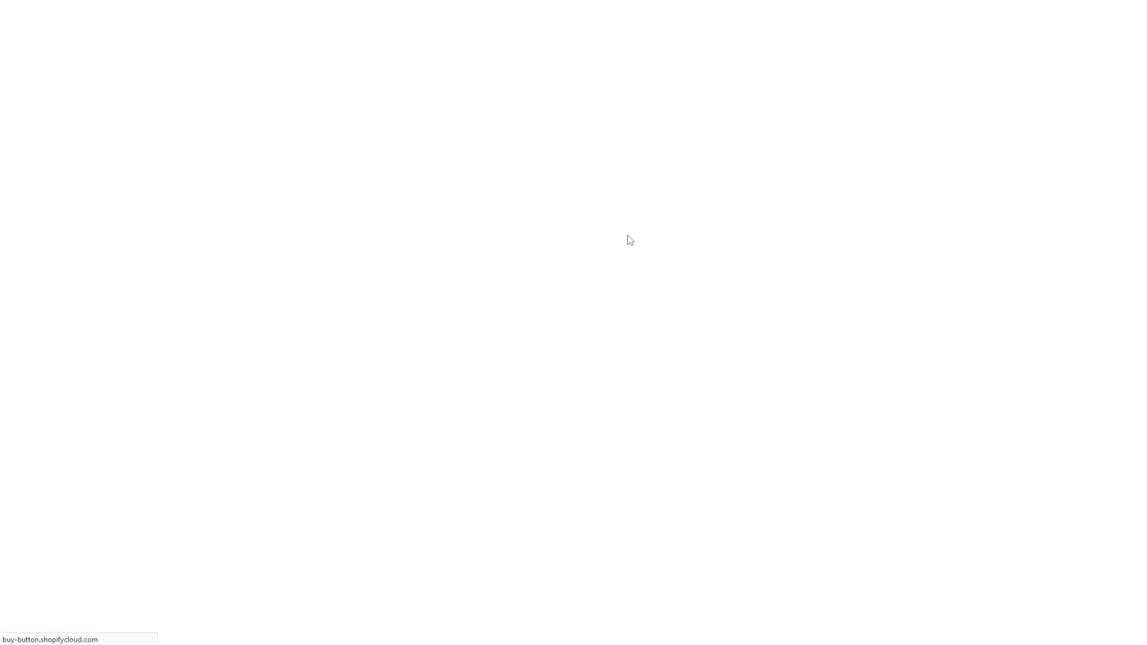
mouse_move(674, 5)
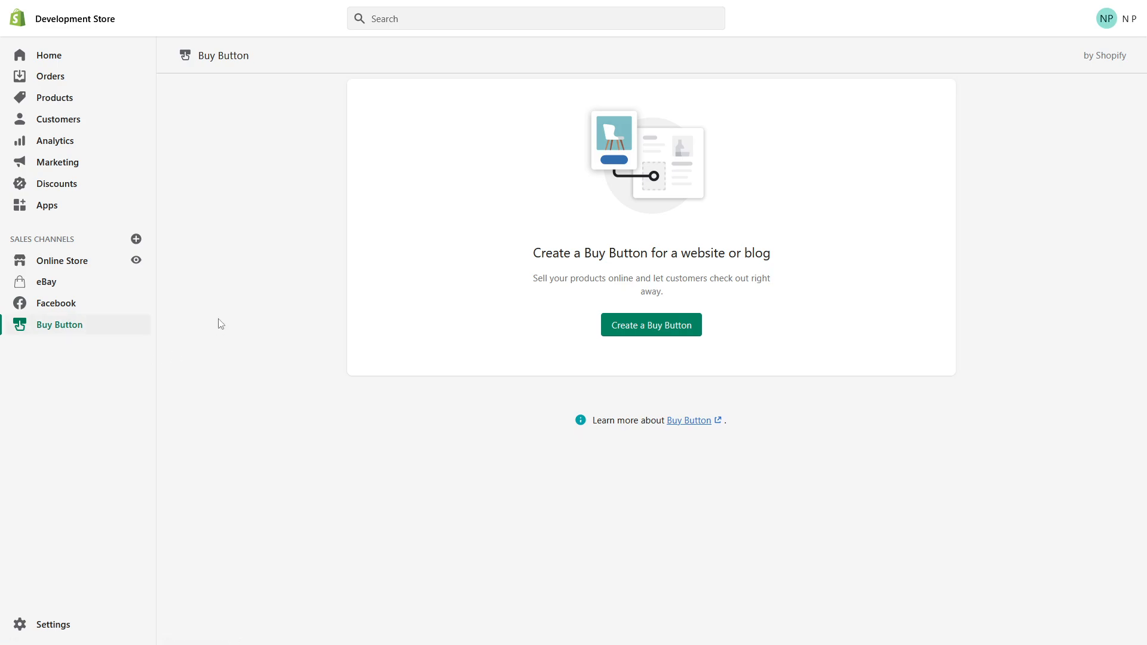
Step: Start a Product Buy Button and choose Vanilla candle as its product
left_click(80, 328)
left_click(672, 326)
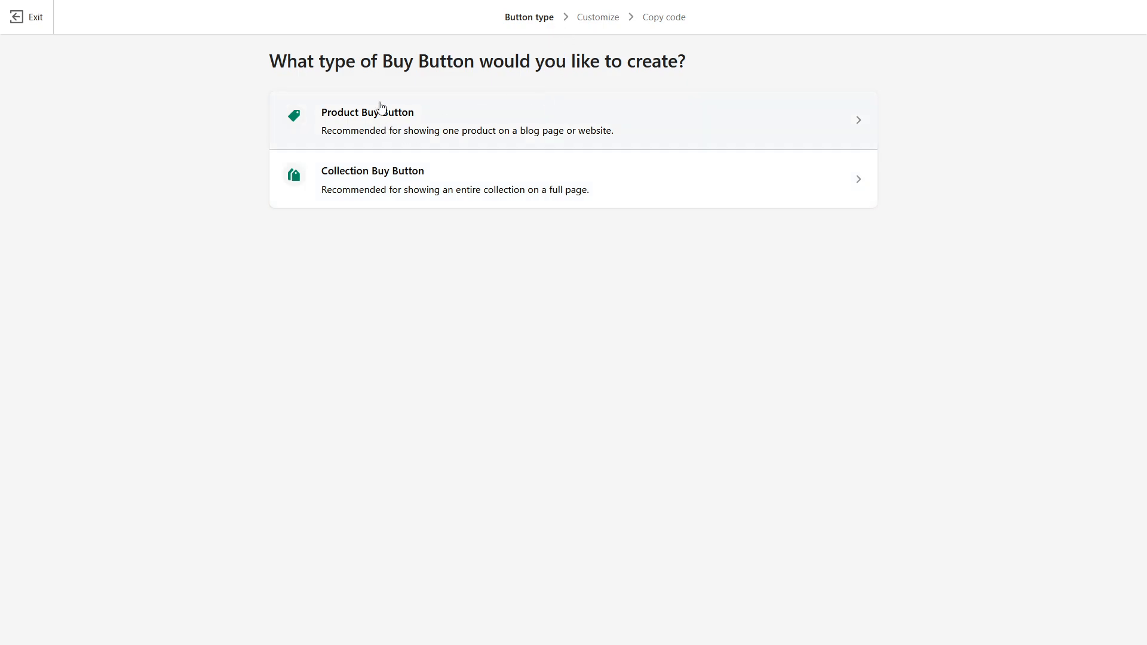
left_click(471, 111)
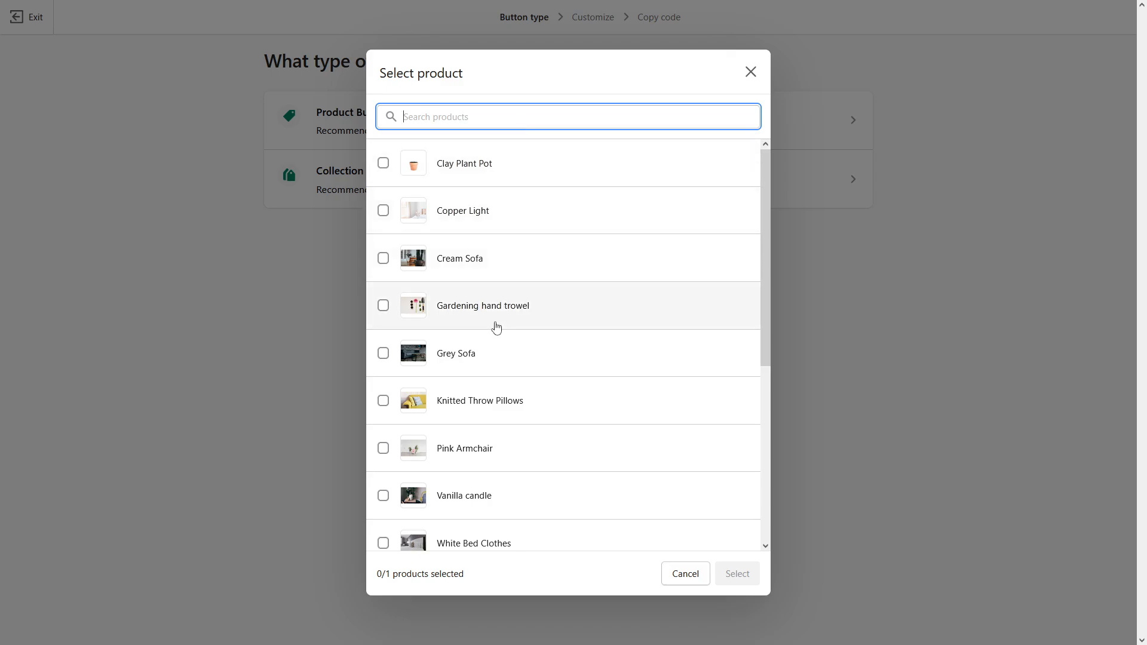
scroll(538, 299, "down", 5)
scroll(555, 289, "up", 5)
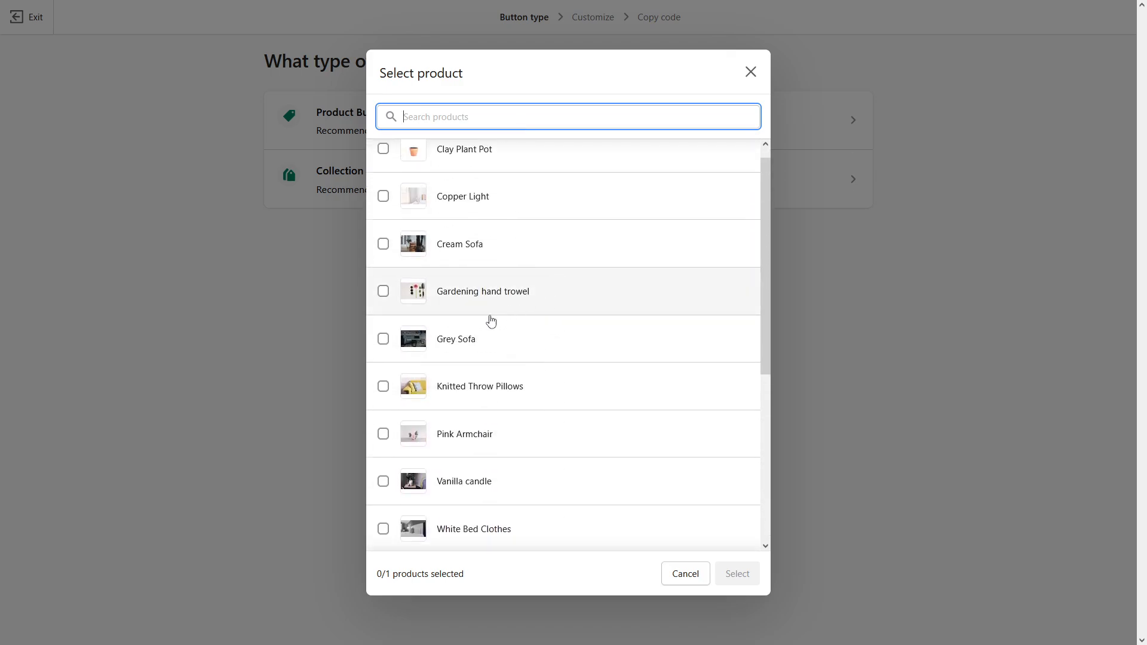
left_click(385, 484)
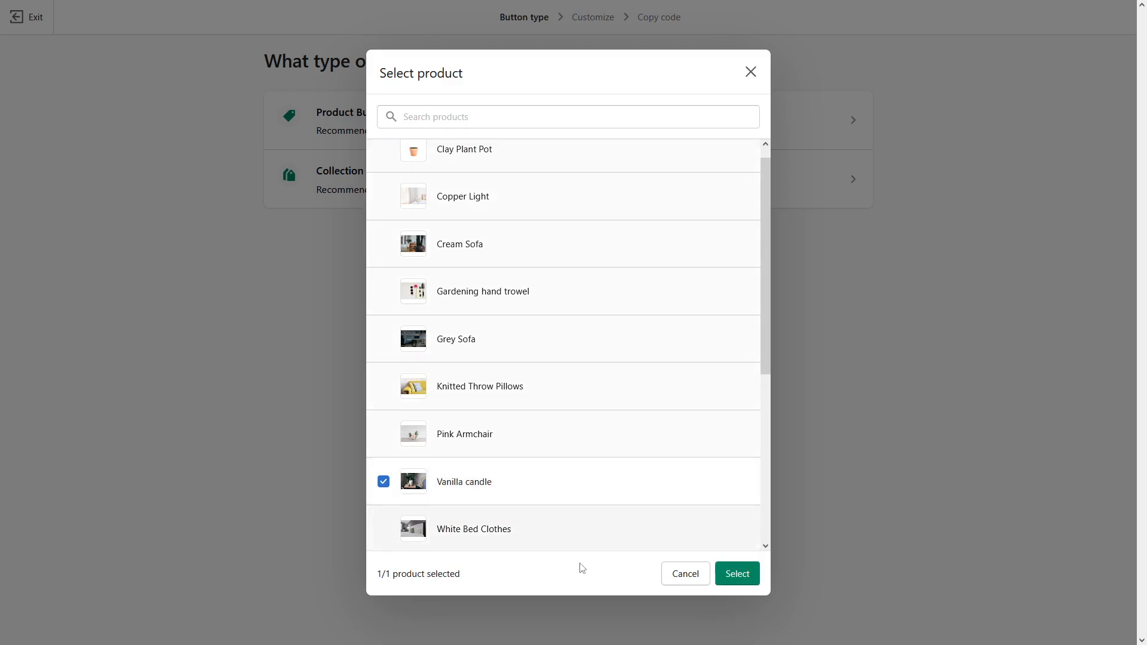
left_click(737, 572)
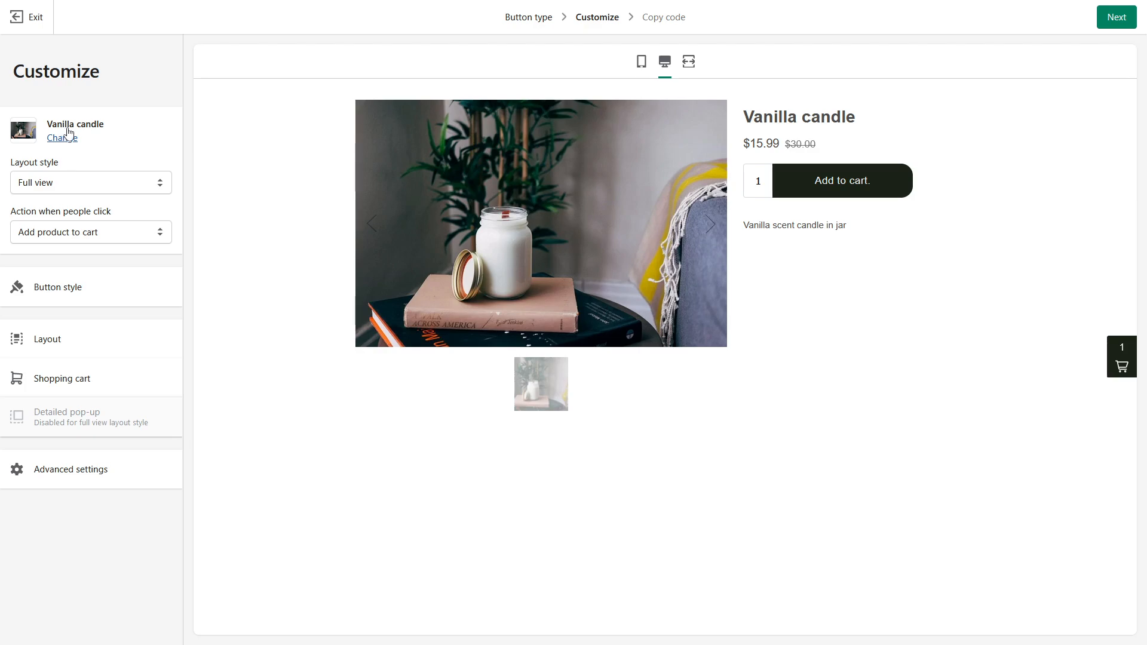
Step: Try the Basic and Classic layout styles for the Buy Button and return it to Full view
left_click(93, 177)
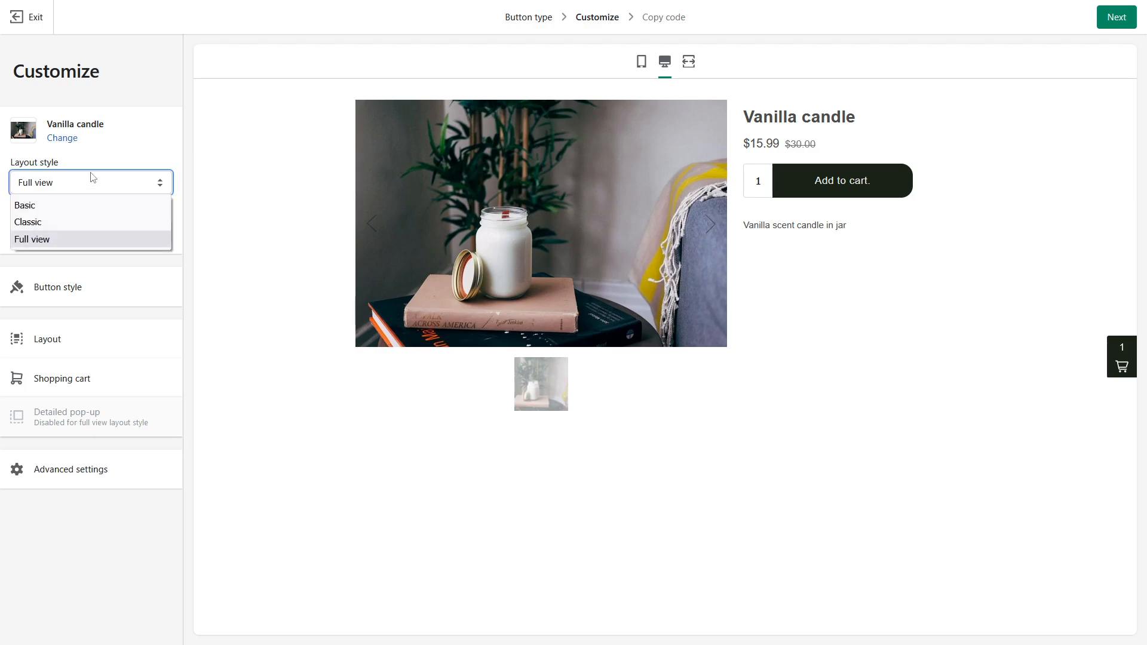
left_click(43, 204)
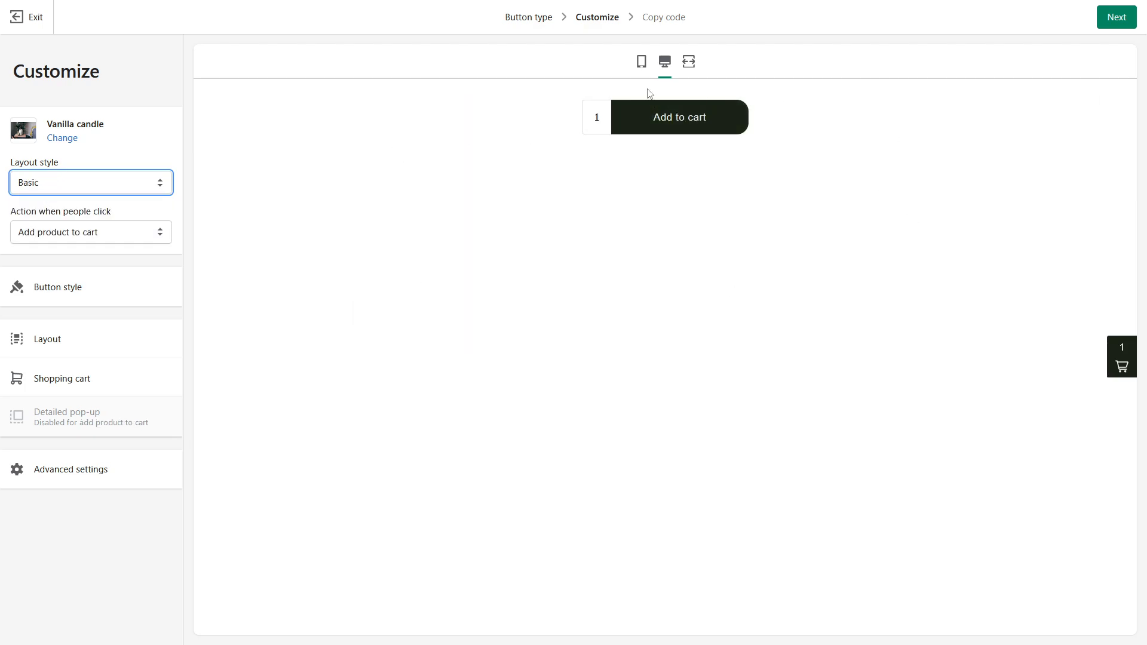
left_click(126, 189)
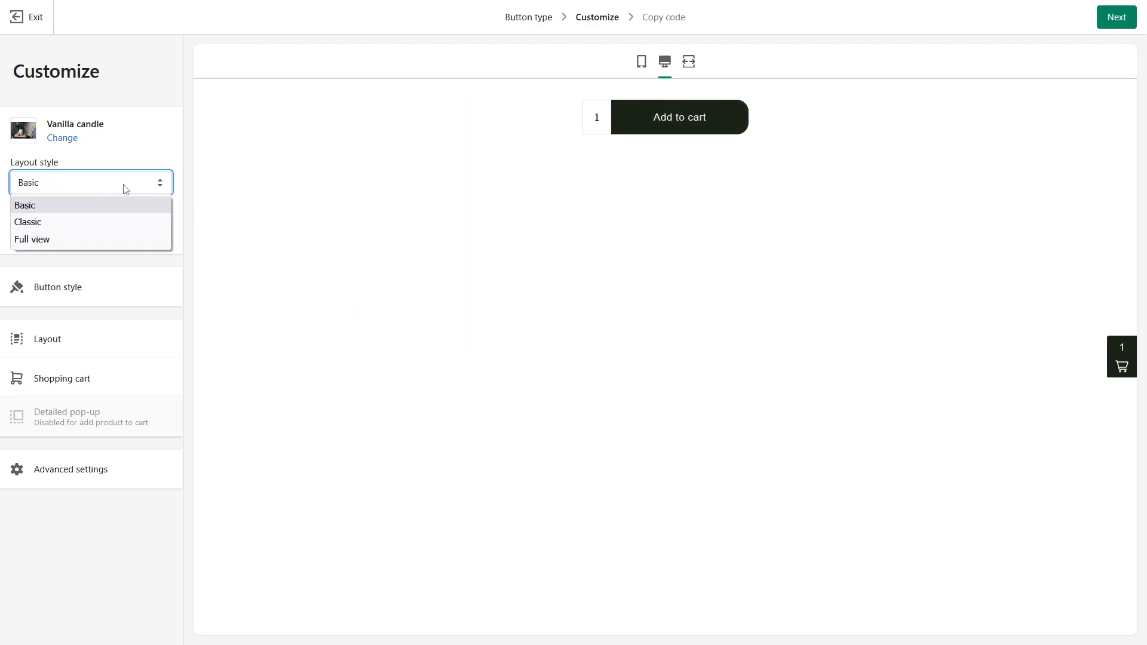
left_click(56, 222)
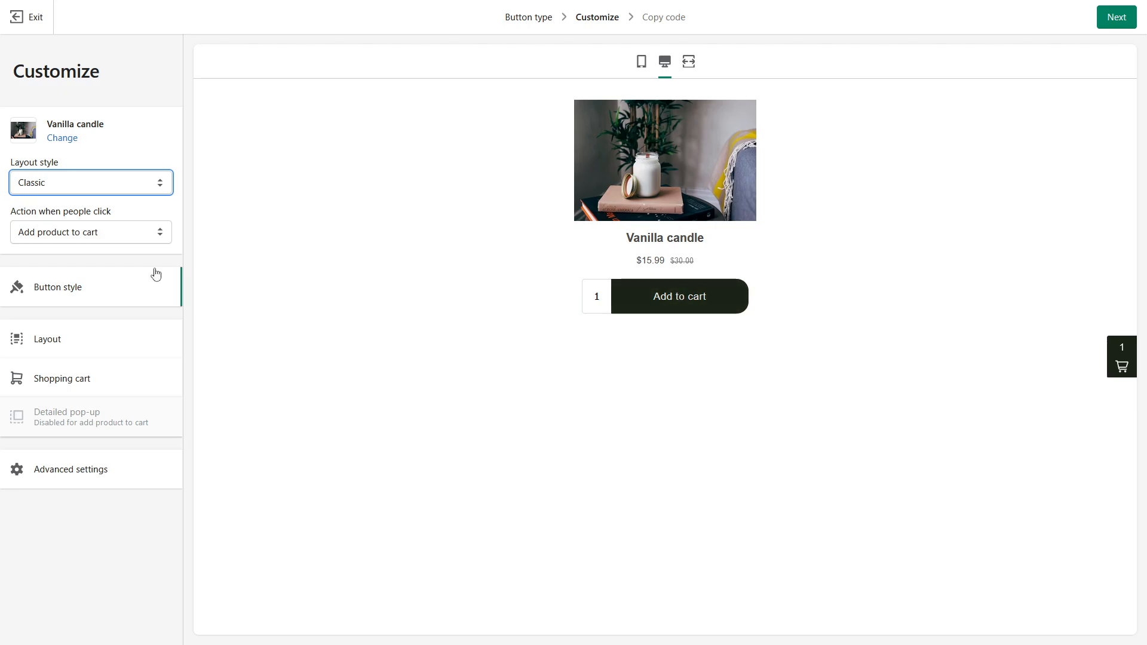
left_click(108, 183)
left_click(50, 241)
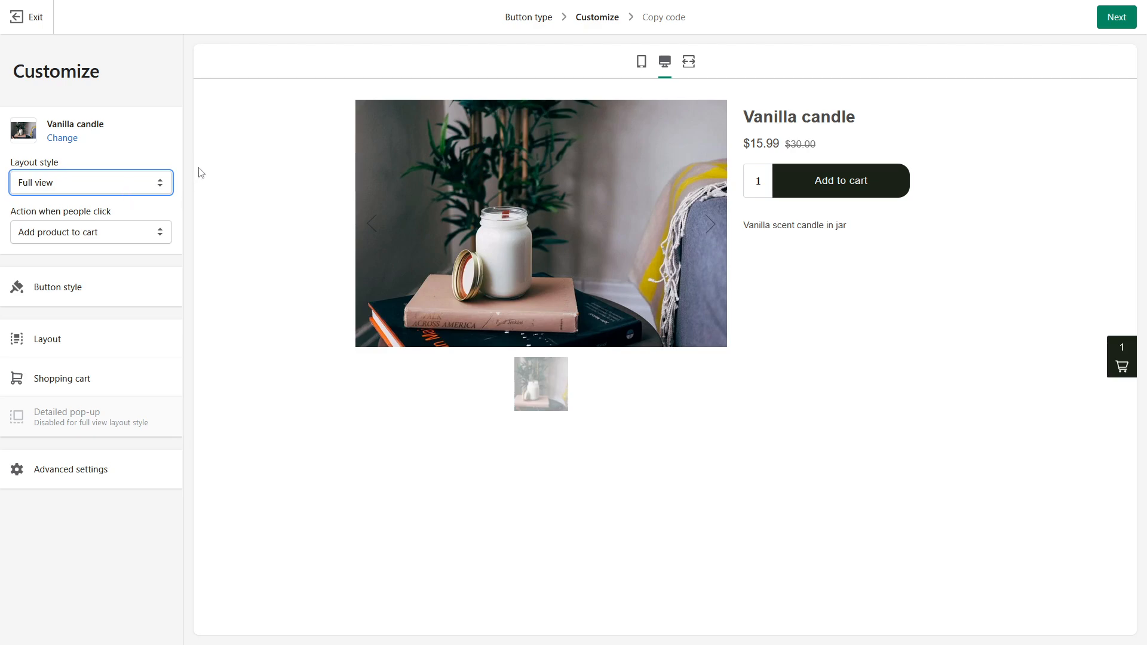
left_click(123, 163)
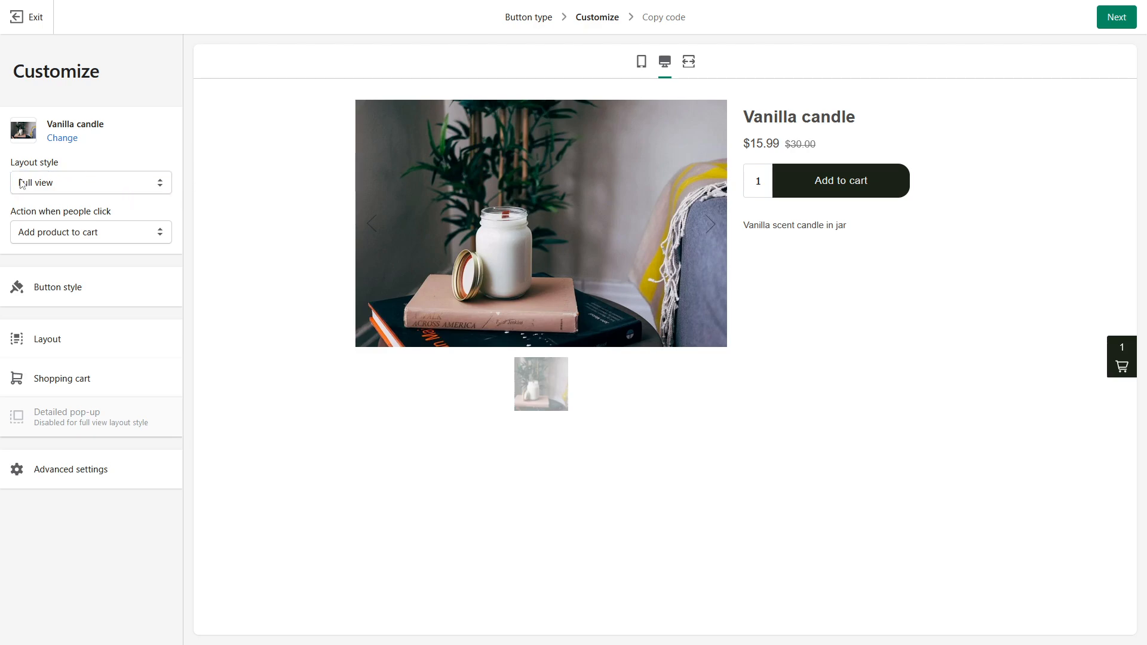
left_click(135, 187)
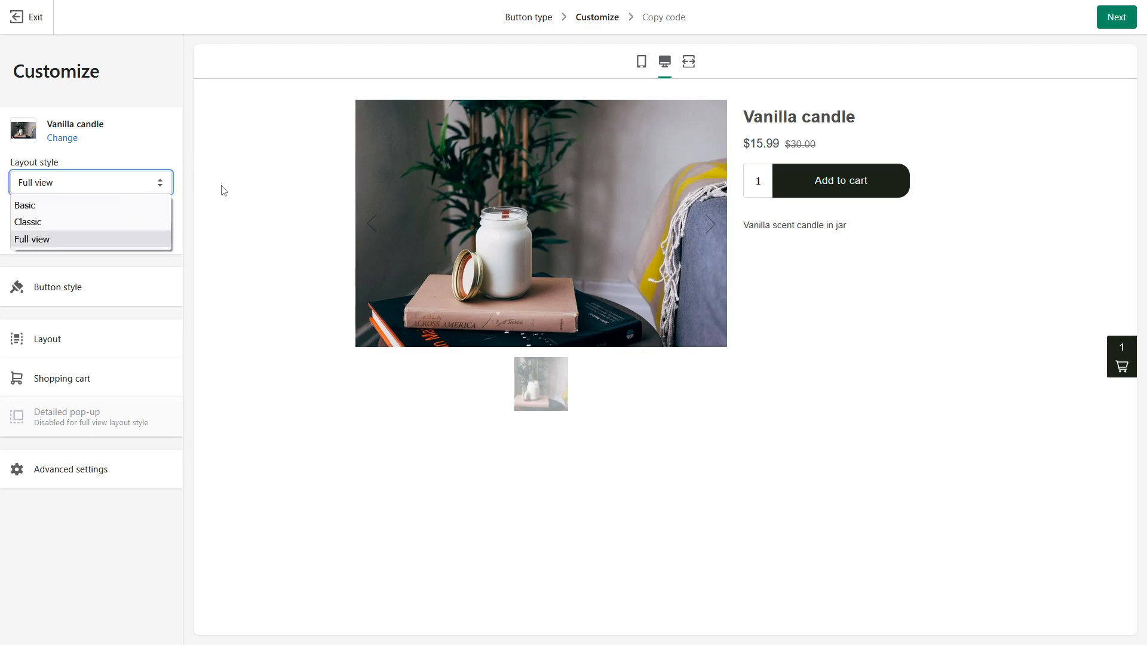
left_click(226, 190)
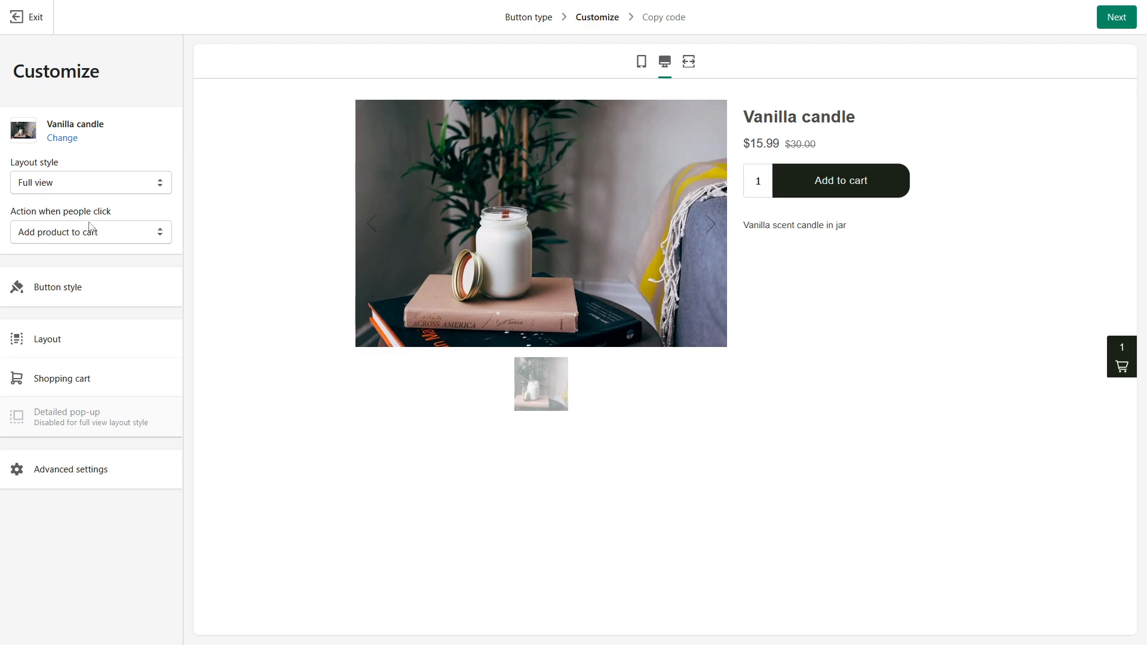
Step: Try Direct to checkout as the click action, open its checkout preview in a new window, and return to the Buy Button editor
left_click(50, 239)
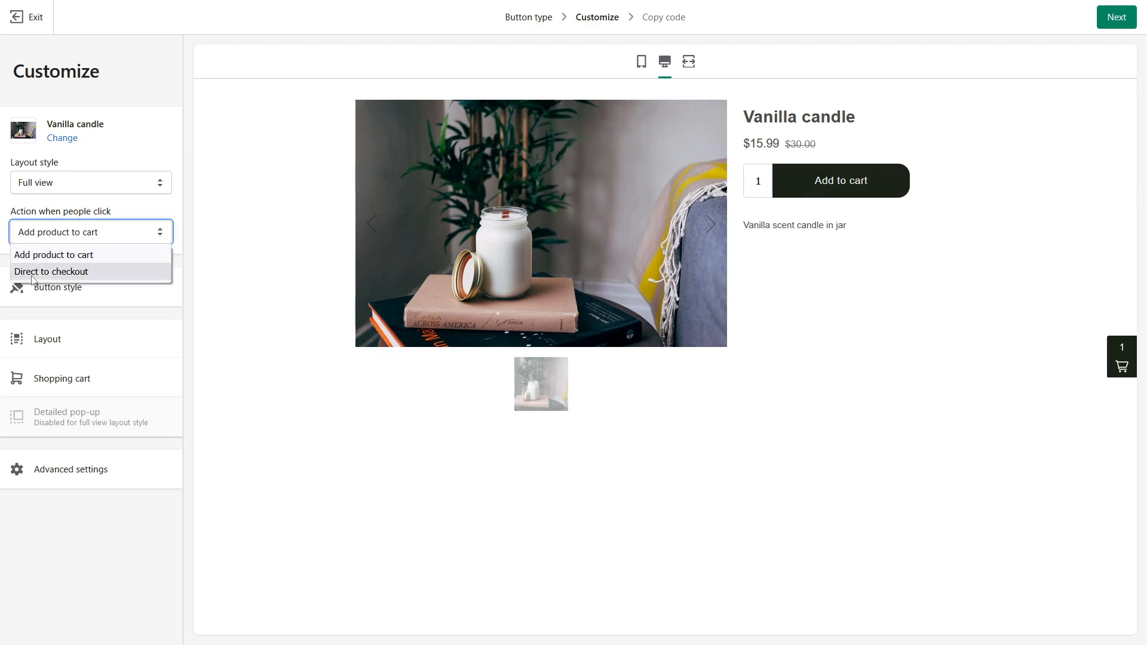
left_click(52, 269)
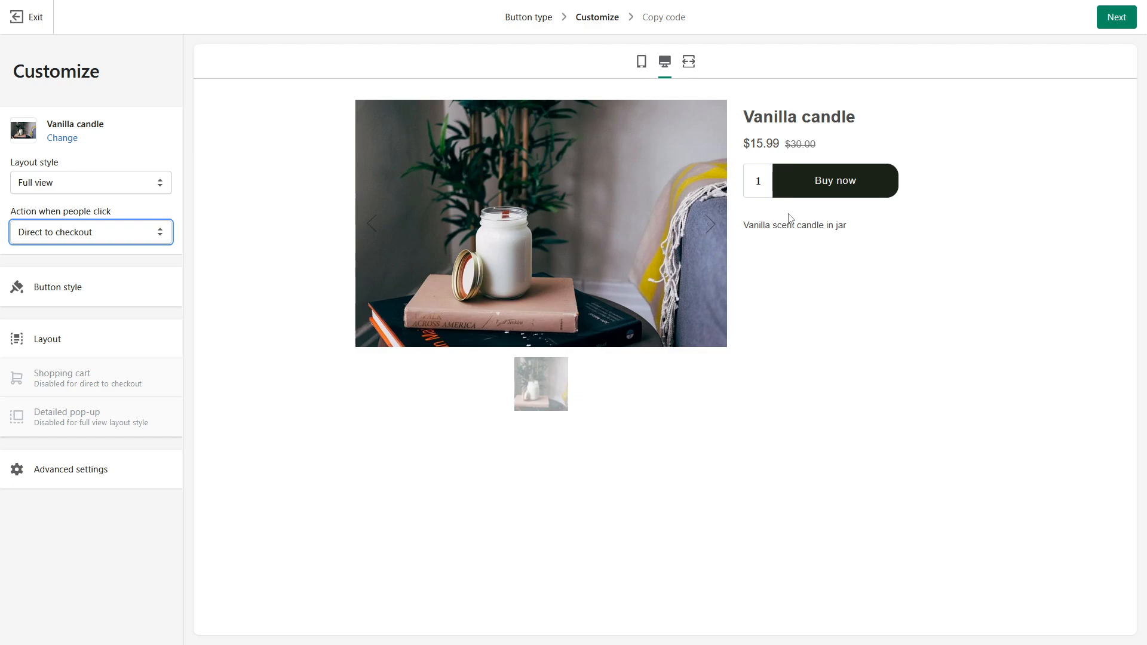
left_click(867, 196)
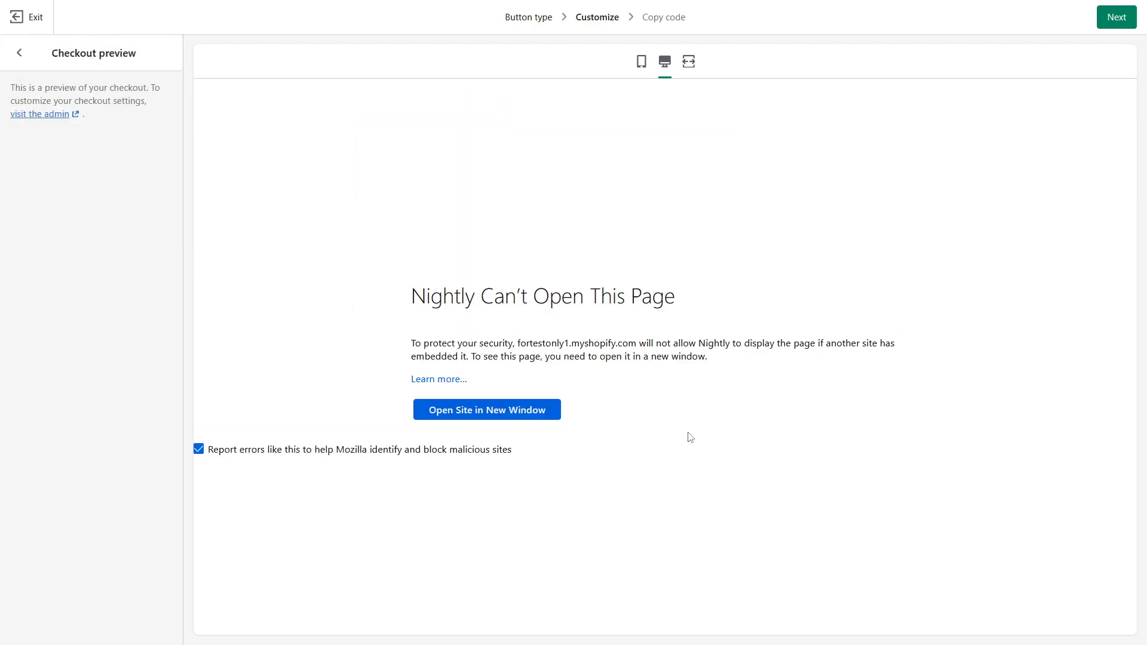
left_click(325, 453)
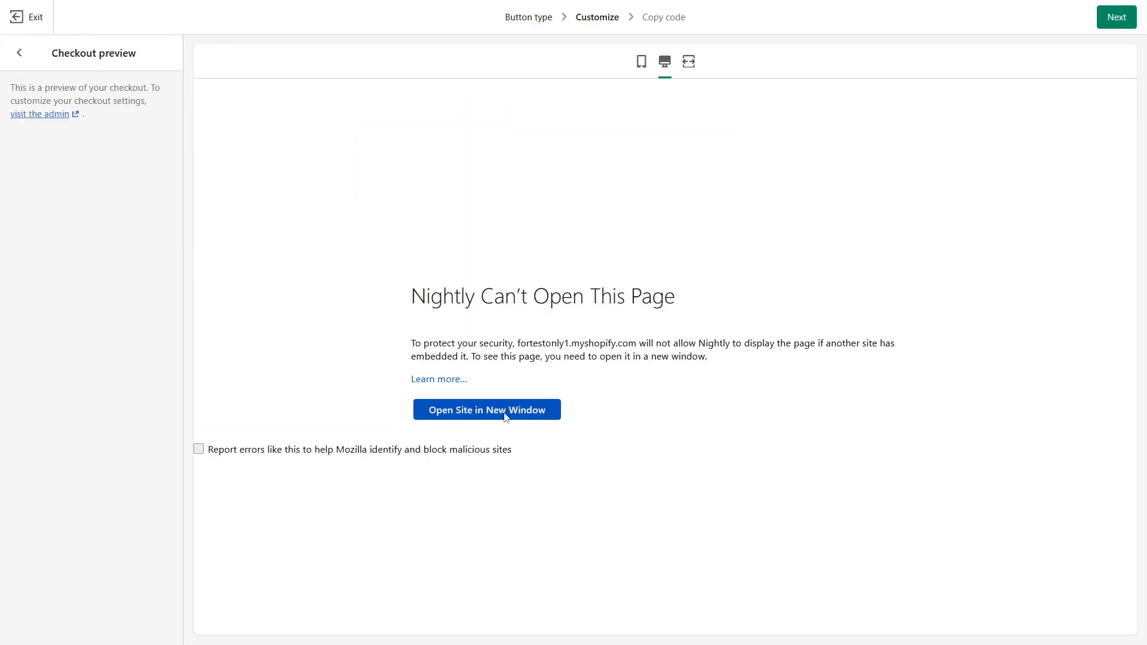
left_click(485, 413)
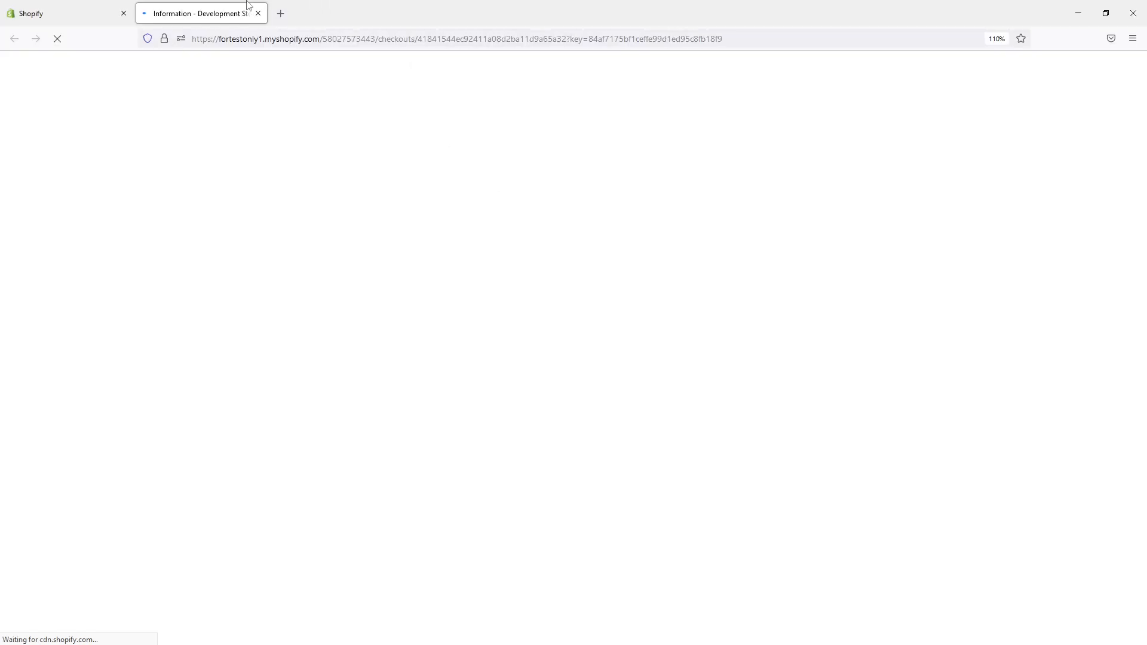
left_click(95, 8)
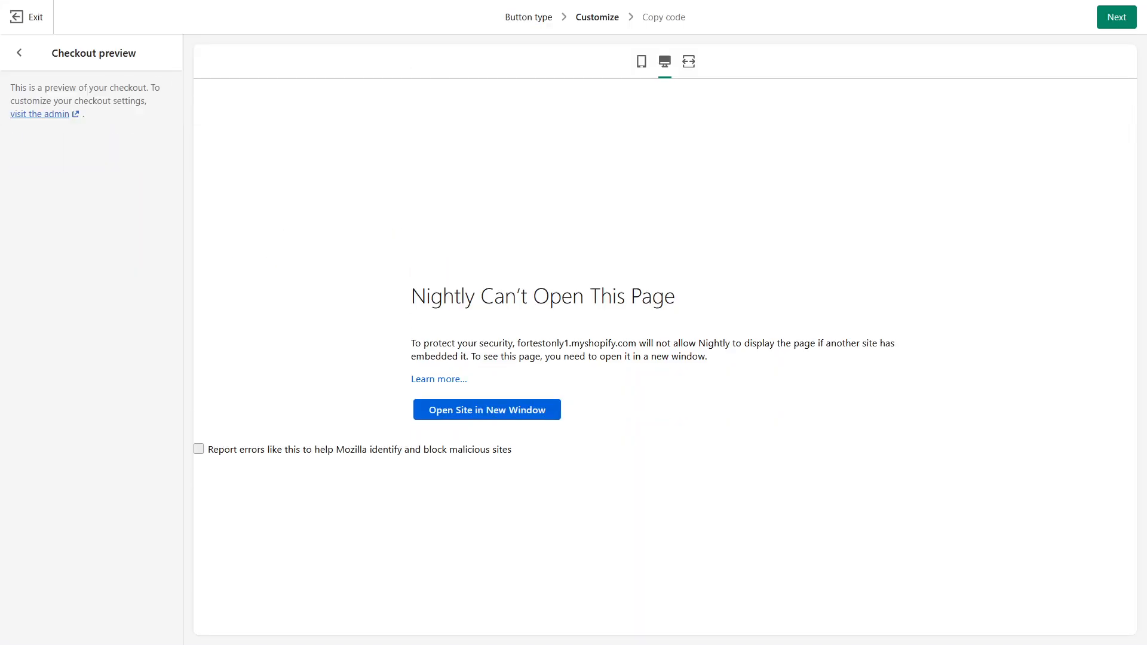
Step: Leave the checkout preview and set the click action back to Add product to cart
left_click(22, 55)
left_click(80, 232)
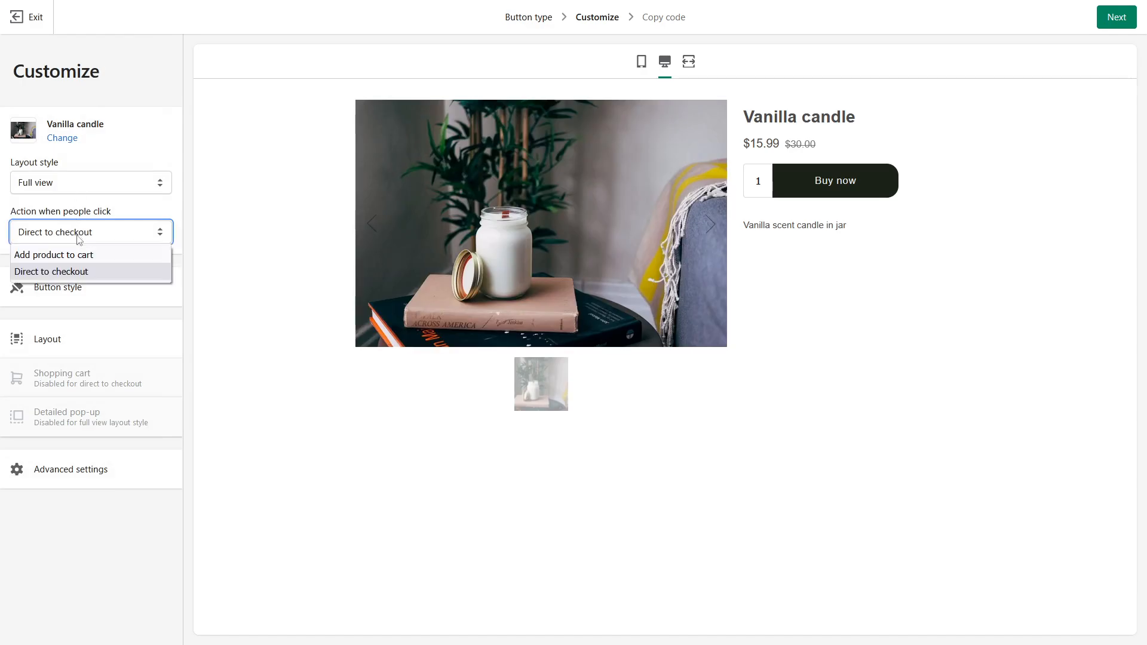
left_click(70, 256)
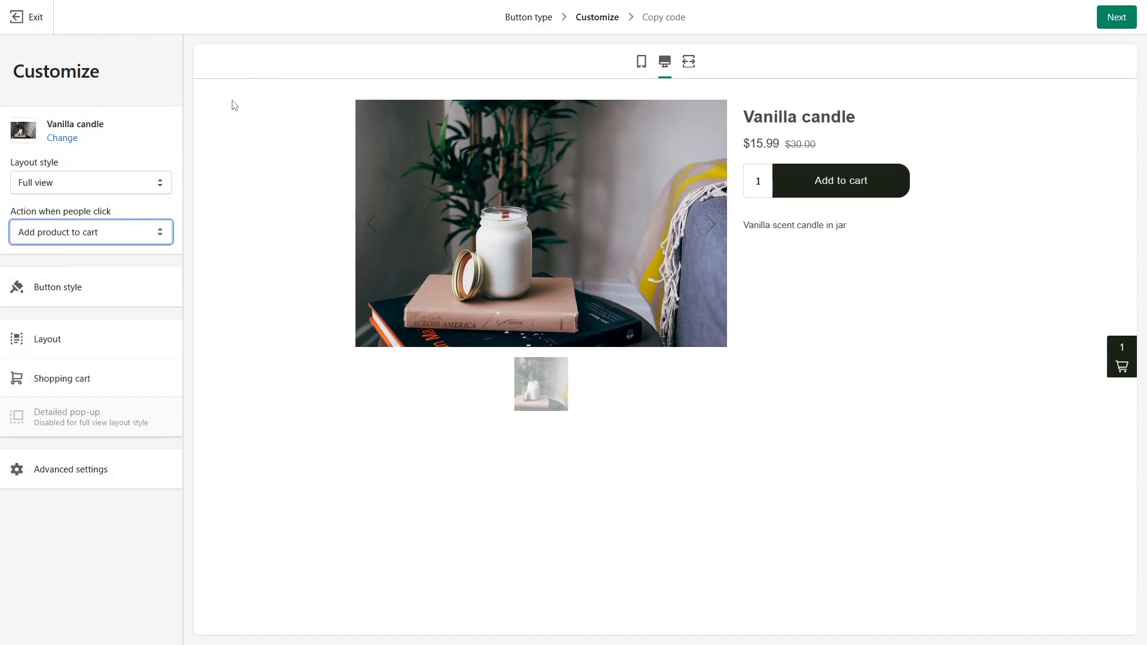
Step: Open the shopping cart in the button preview to view its contents, and close it again
left_click(1121, 362)
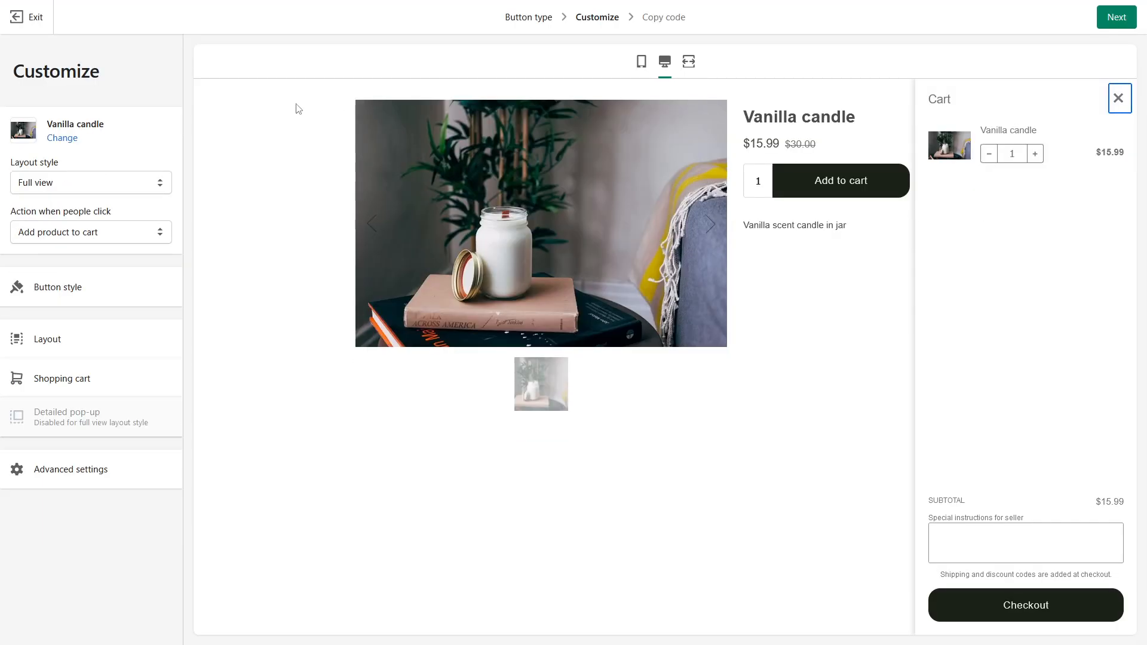
left_click(343, 285)
left_click(1117, 98)
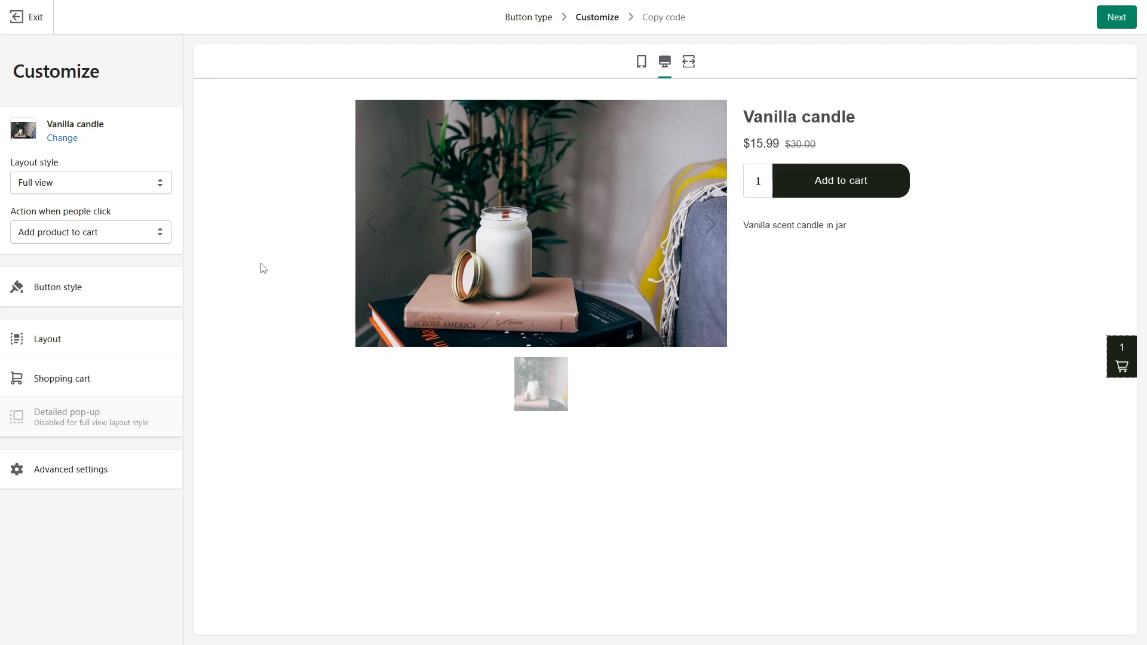
Step: Set the button corners to 15 px and the button width to 67 px in the button style settings
left_click(119, 302)
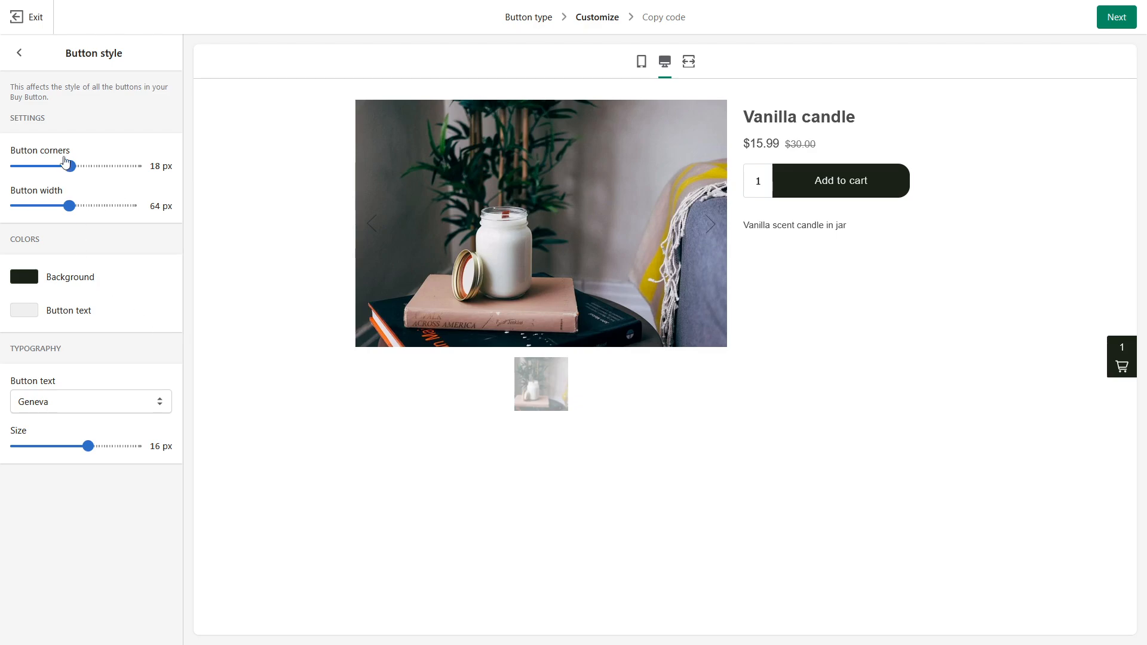
mouse_move(70, 166)
left_mouse_down()
mouse_move(48, 166)
mouse_move(99, 169)
mouse_move(61, 167)
left_mouse_up()
mouse_move(70, 206)
left_mouse_down()
mouse_move(92, 207)
mouse_move(72, 207)
left_mouse_up()
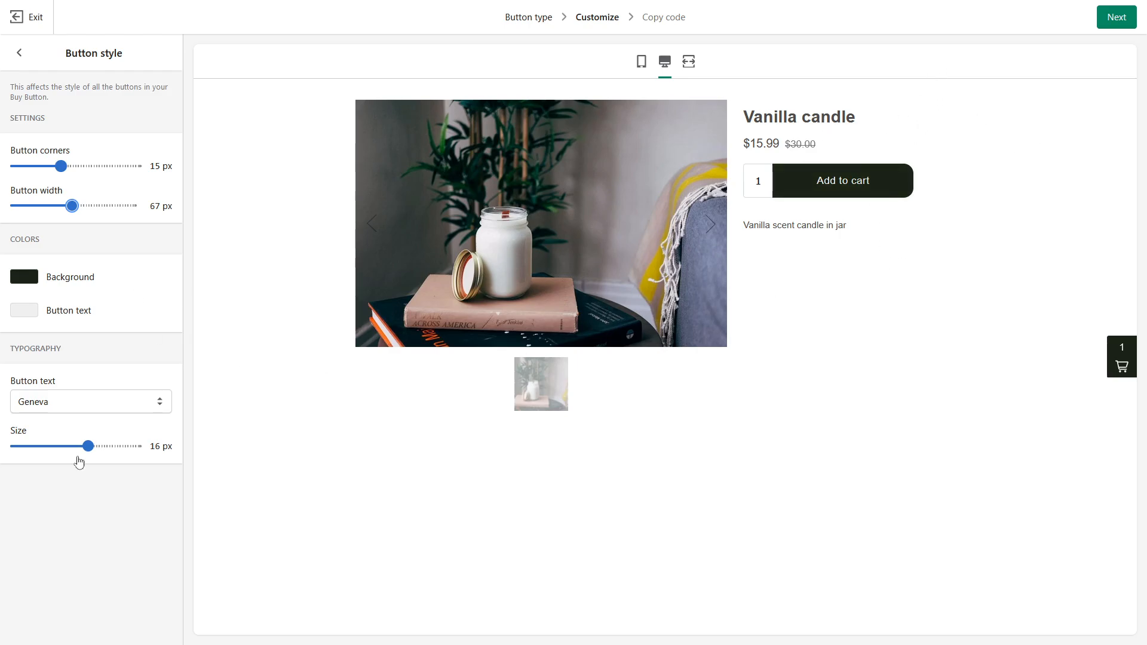
Step: Look through the fonts available for the button text and leave the button style settings
left_click(128, 403)
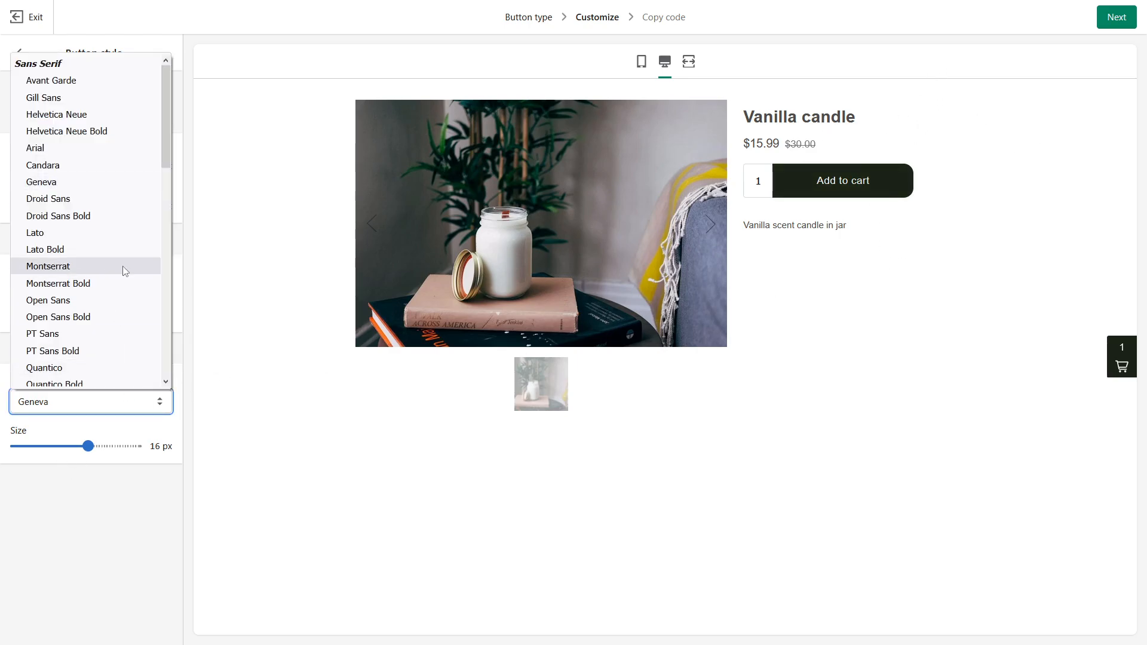
left_click(216, 273)
left_click(217, 276)
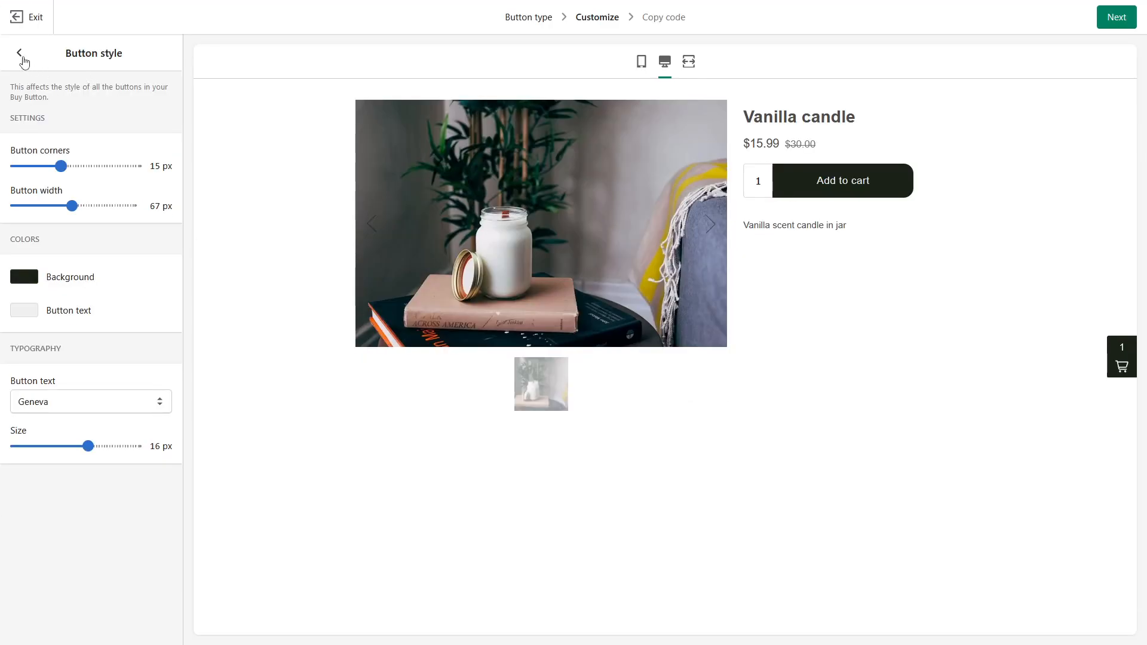
left_click(19, 53)
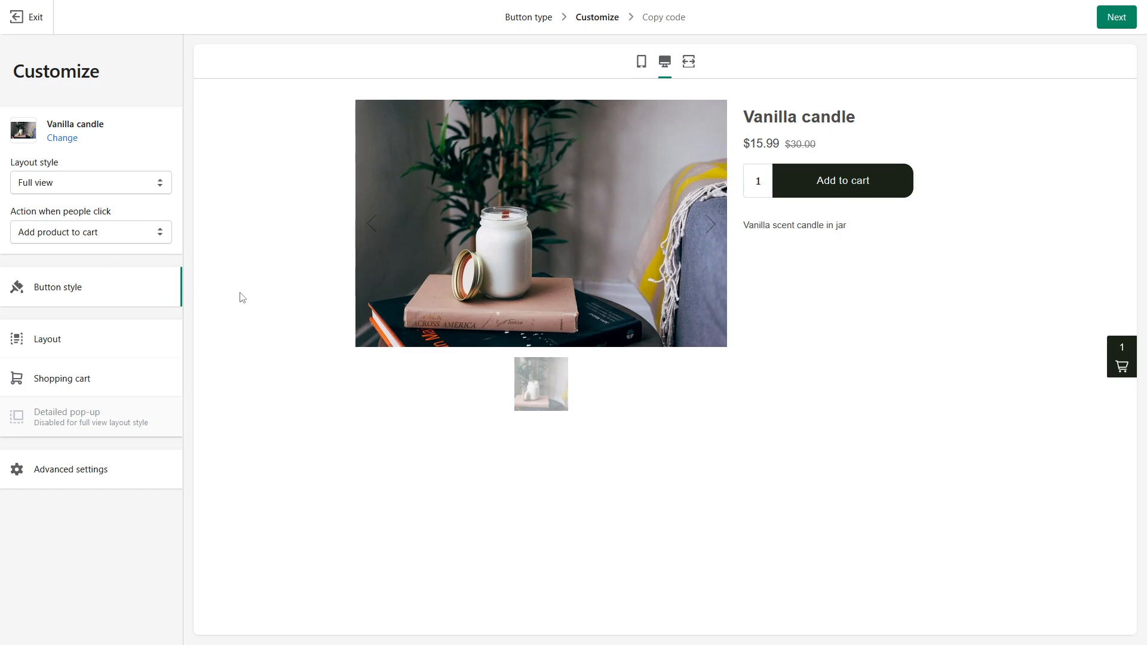
Step: Change the button text to "Add" in the layout settings and view the remaining typography options
left_click(89, 342)
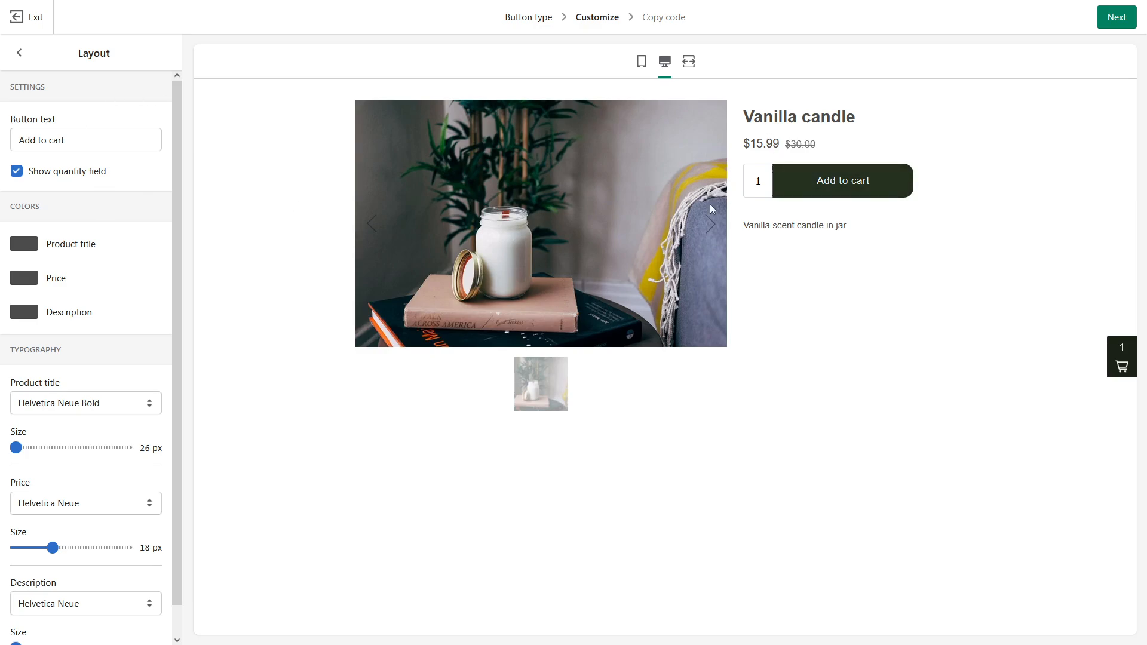
left_click(113, 139)
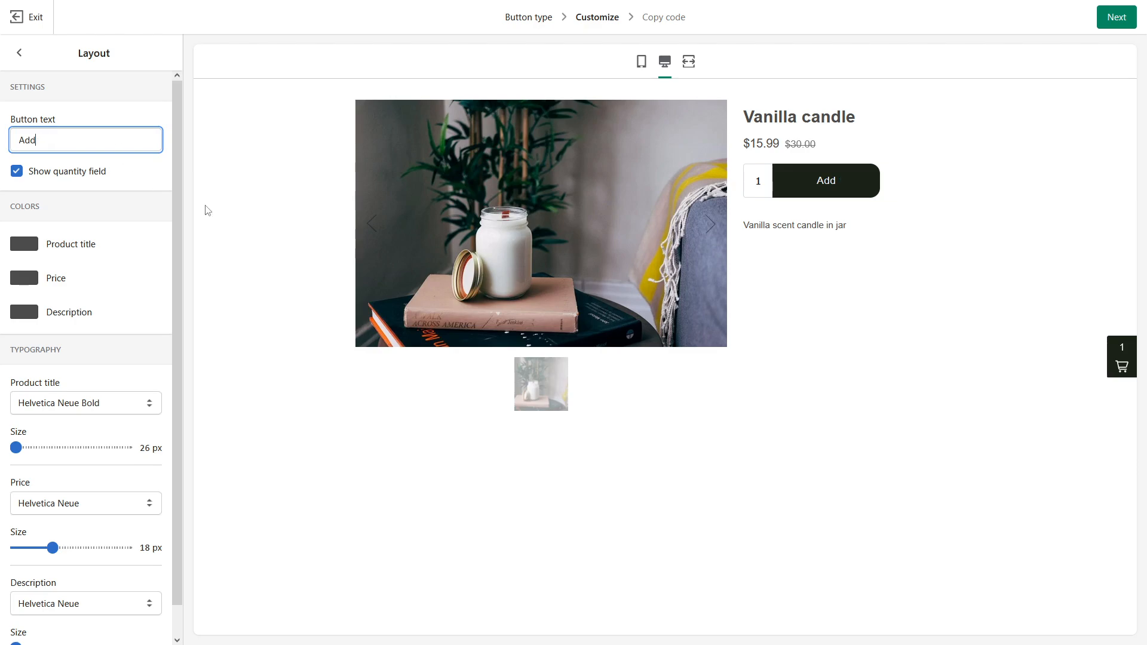
left_click(245, 261)
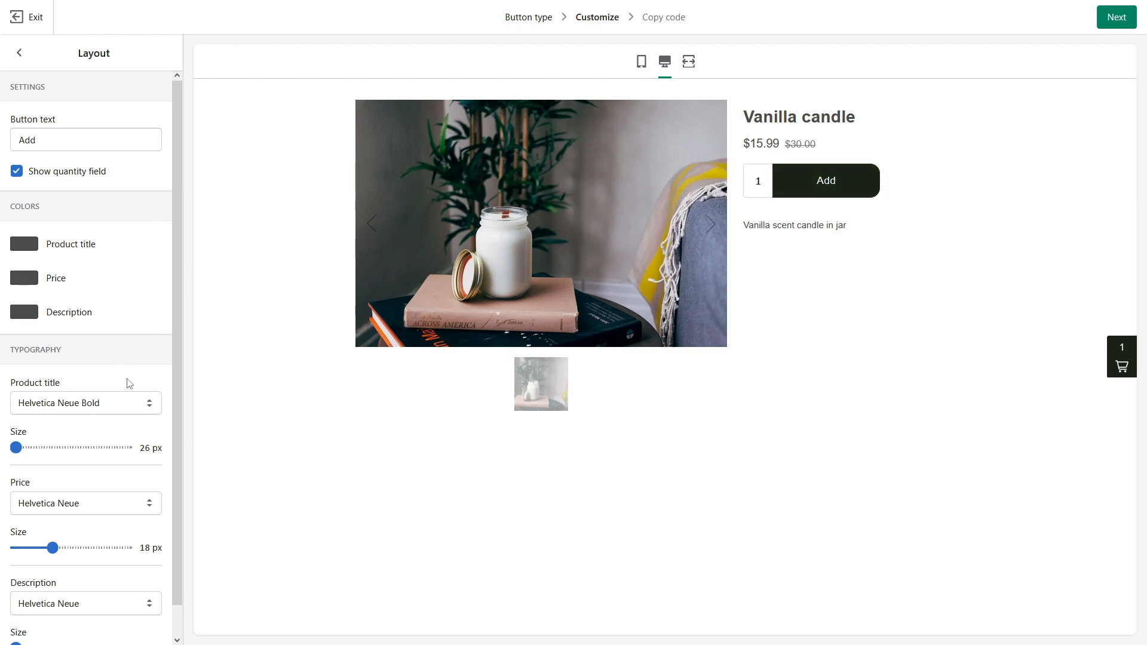
scroll(128, 382, "down", 1)
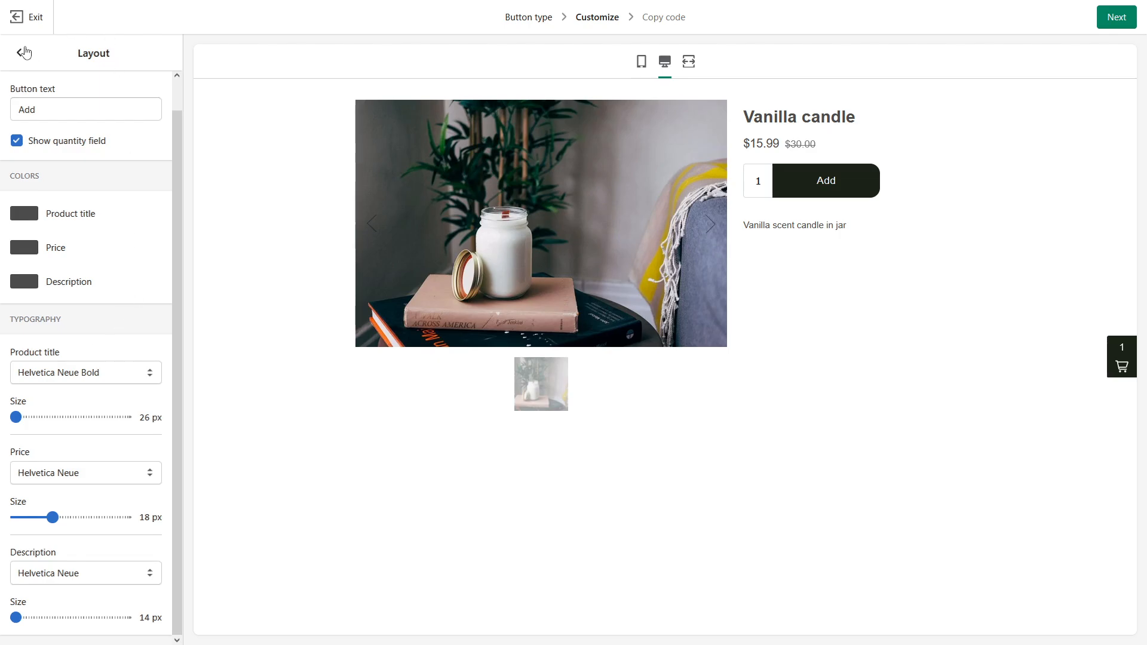
Step: Switch from the layout settings to the shopping cart settings and compare the heading and subtotal texts with the cart preview
left_click(24, 52)
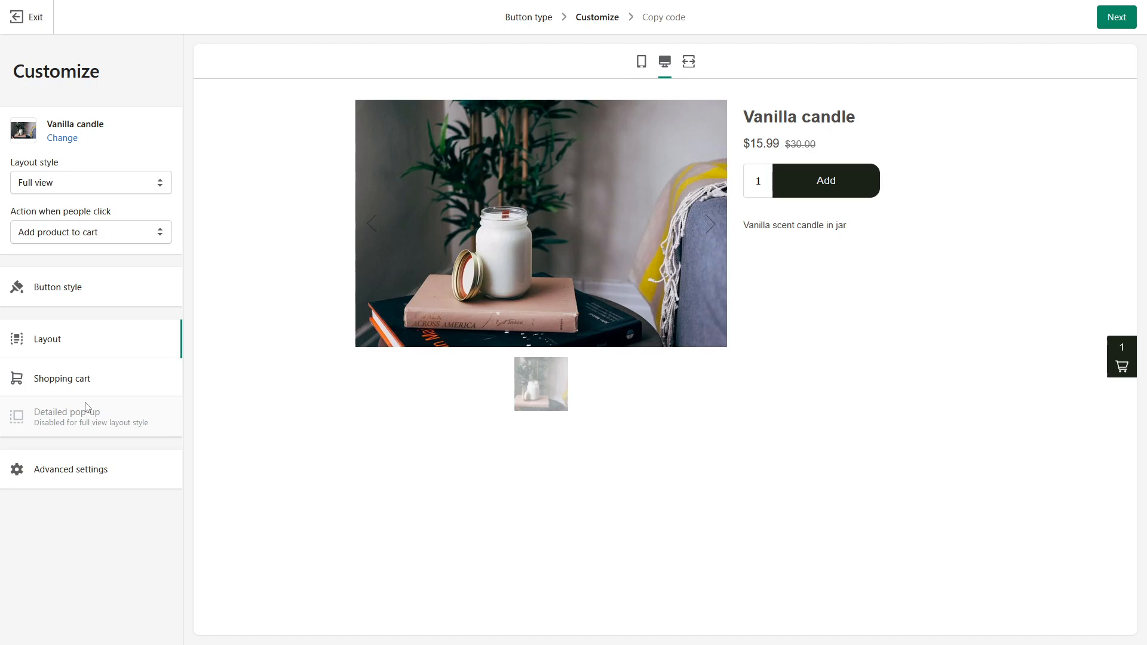
left_click(93, 382)
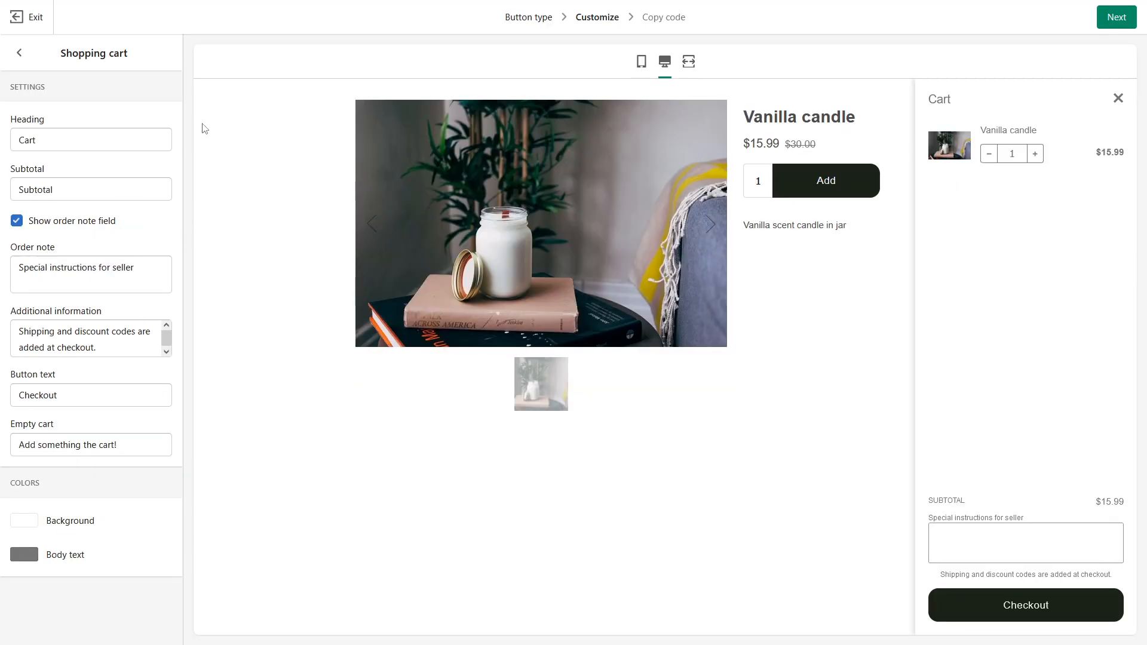
left_click(56, 140)
left_click_drag(958, 103, 947, 99)
left_click_drag(34, 190, 63, 189)
left_click_drag(938, 500, 964, 501)
Step: Hide the order note field and show it again, and review the additional information and checkout button texts
left_click(27, 224)
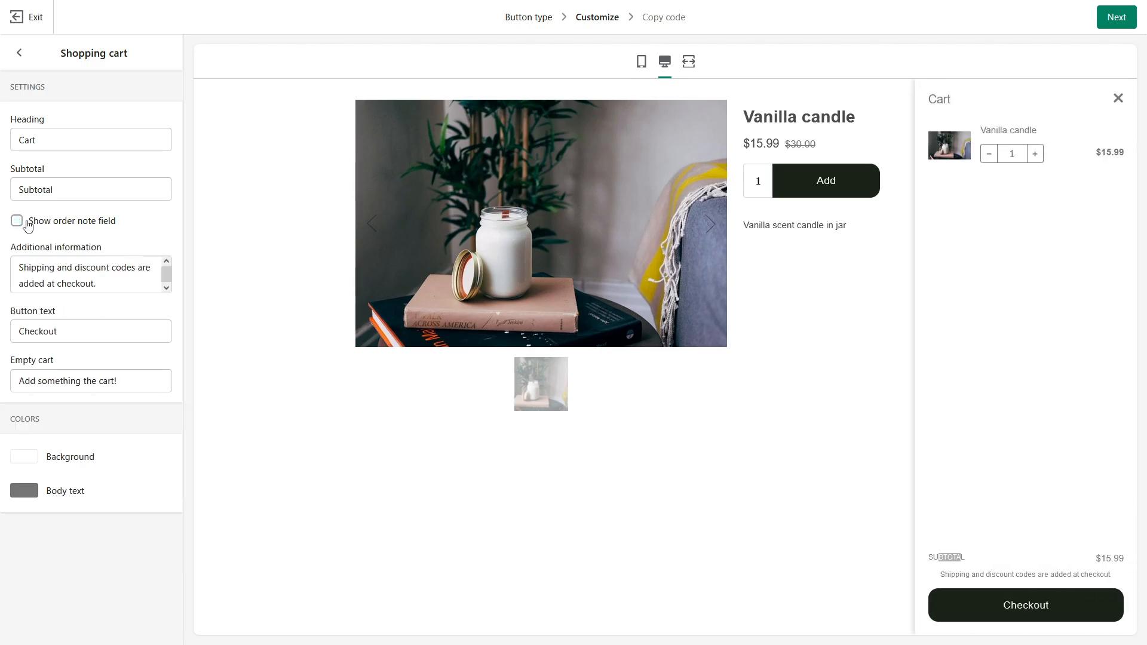
left_click(27, 224)
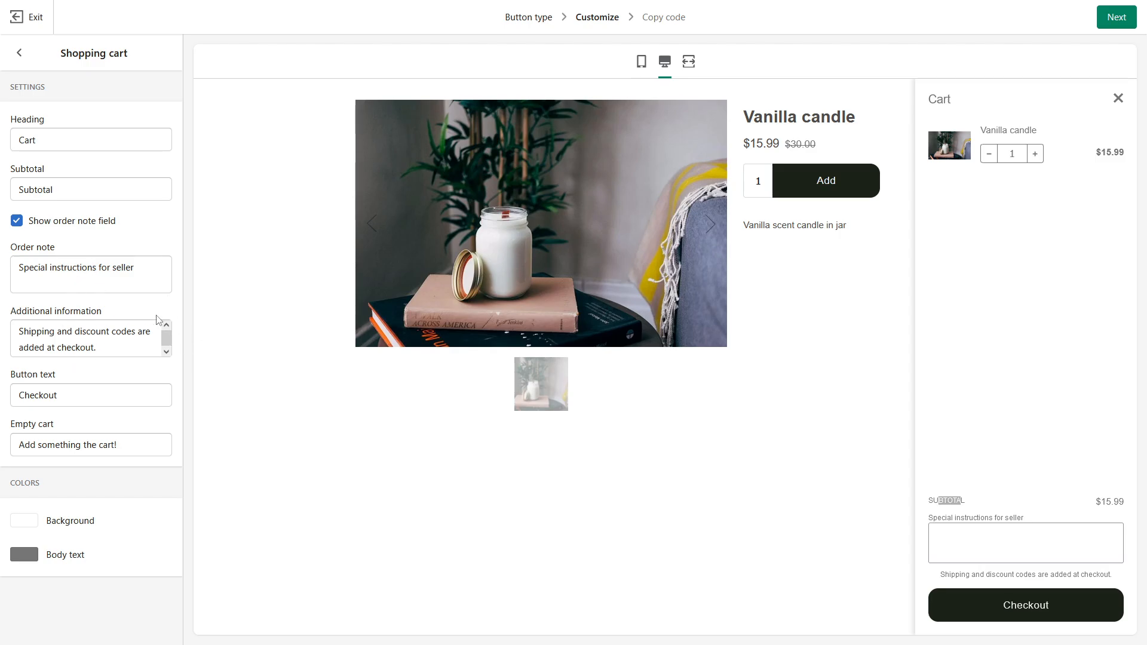
left_click_drag(111, 330, 84, 327)
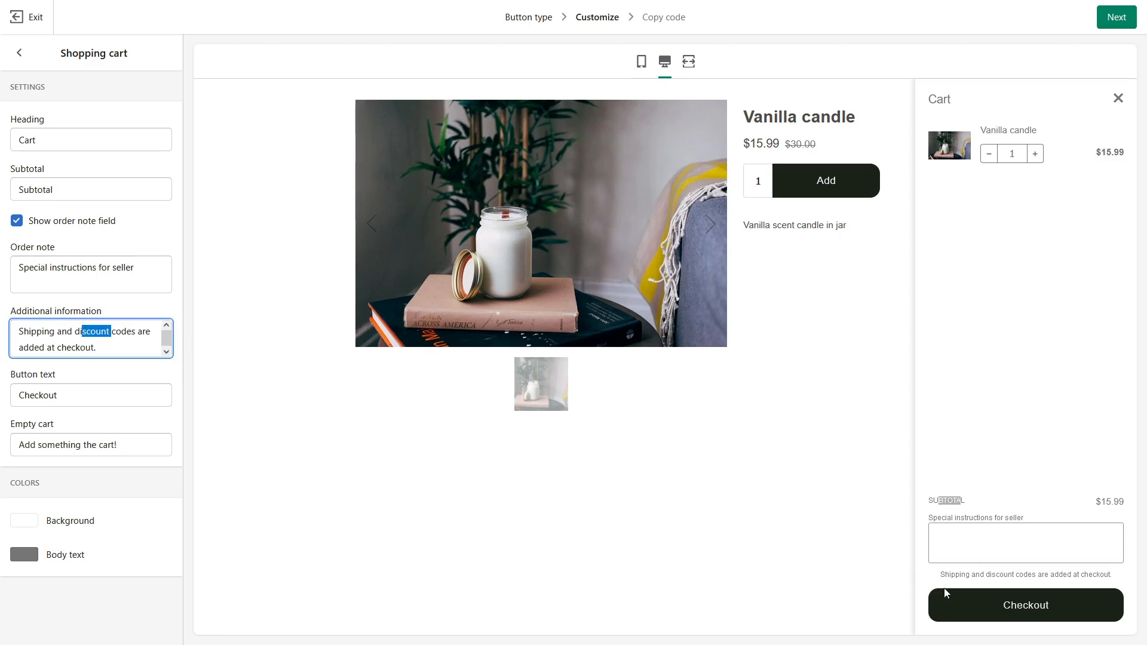
left_click_drag(950, 575, 1038, 579)
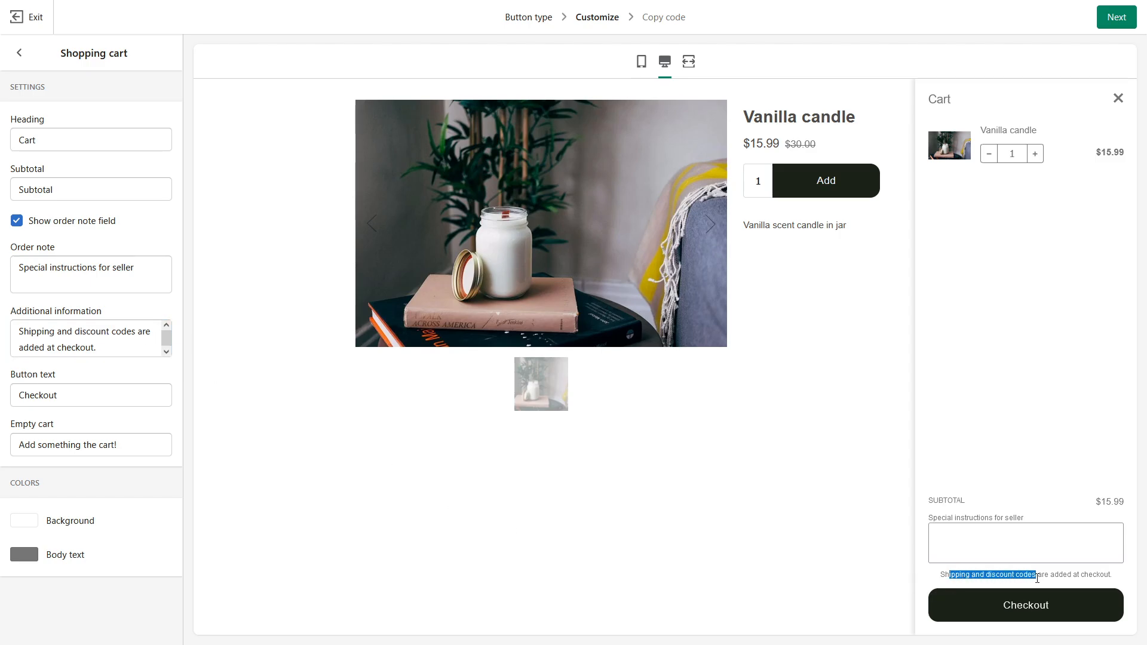
double_click(64, 395)
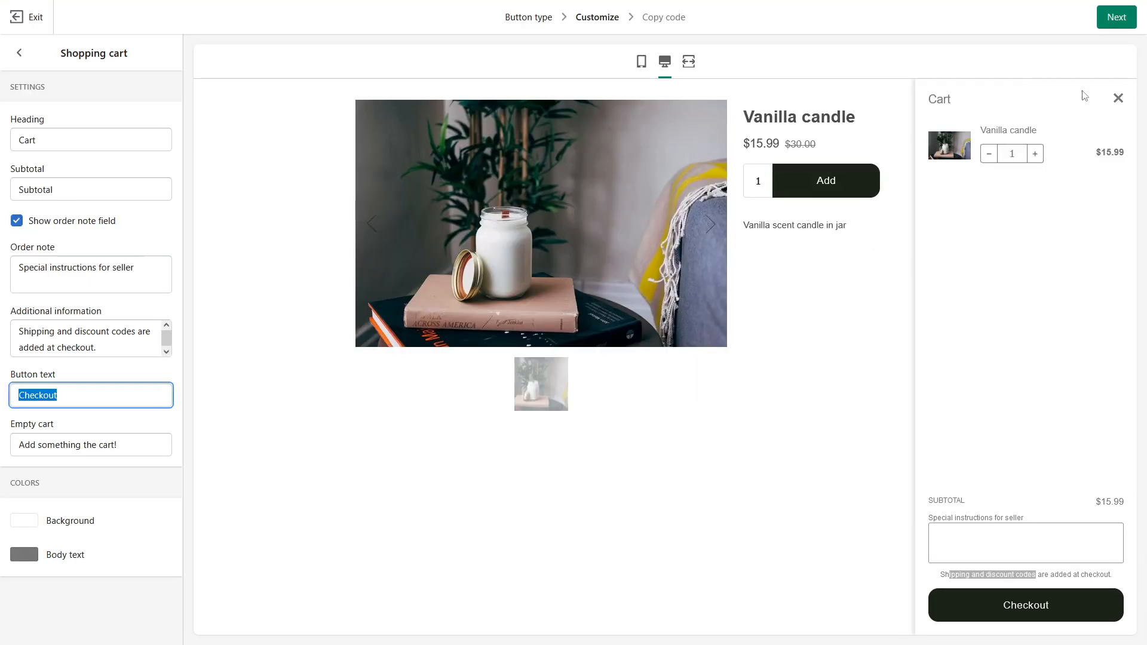
Step: Remove the Vanilla candle from the preview cart and compare the empty cart message with its setting
left_click(1117, 106)
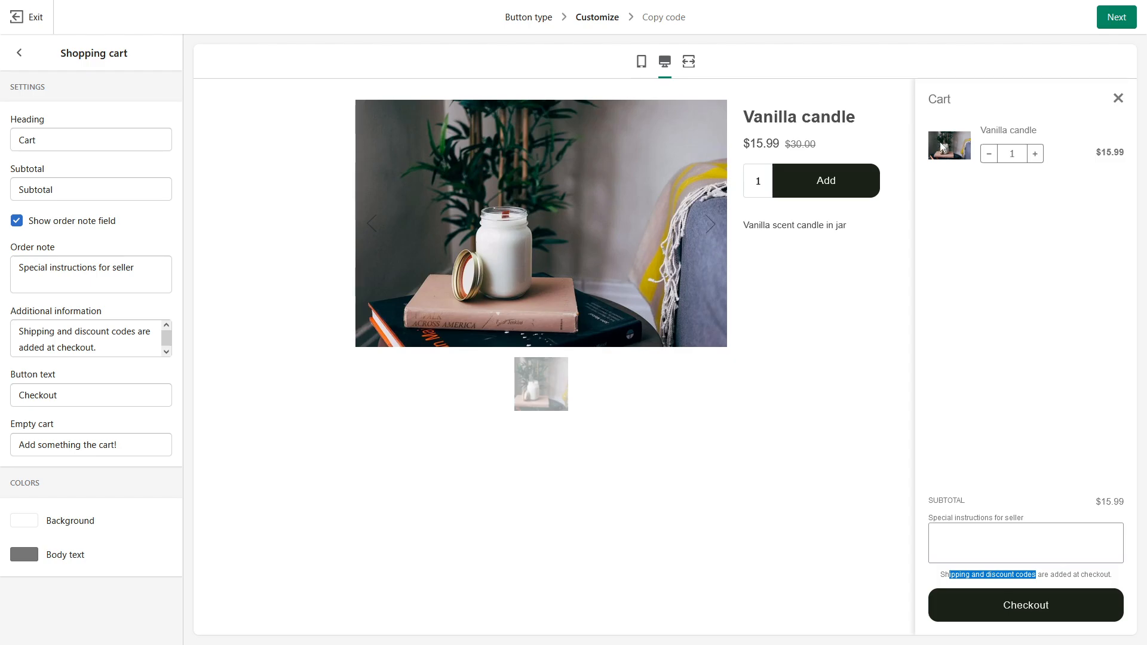
left_click(991, 154)
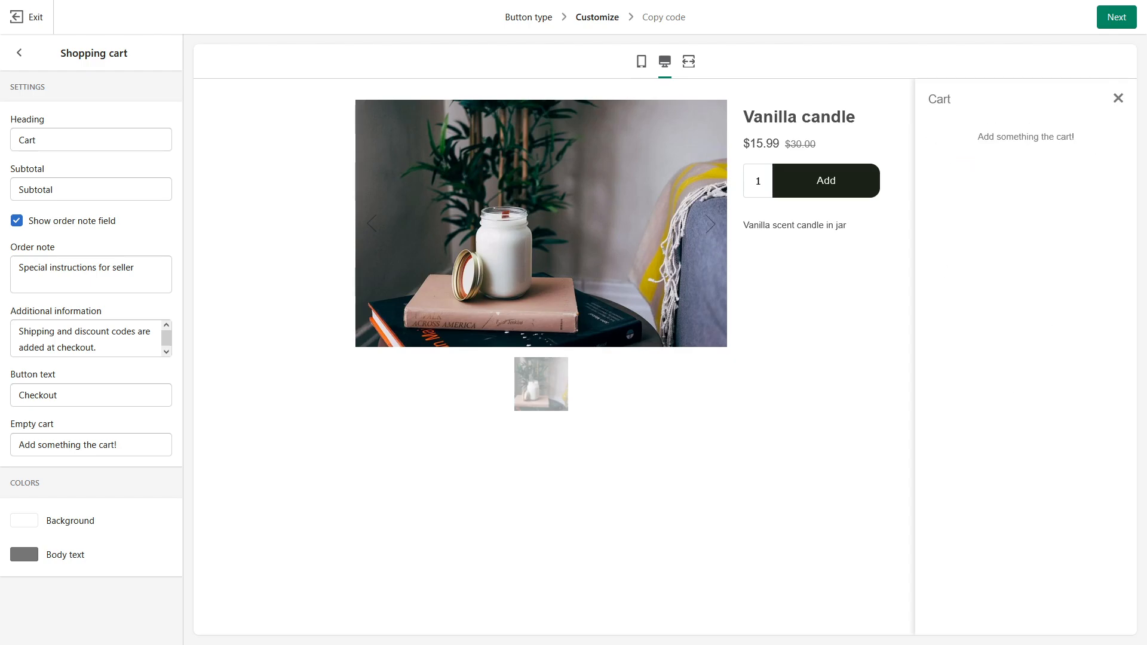
left_click_drag(103, 445, 47, 445)
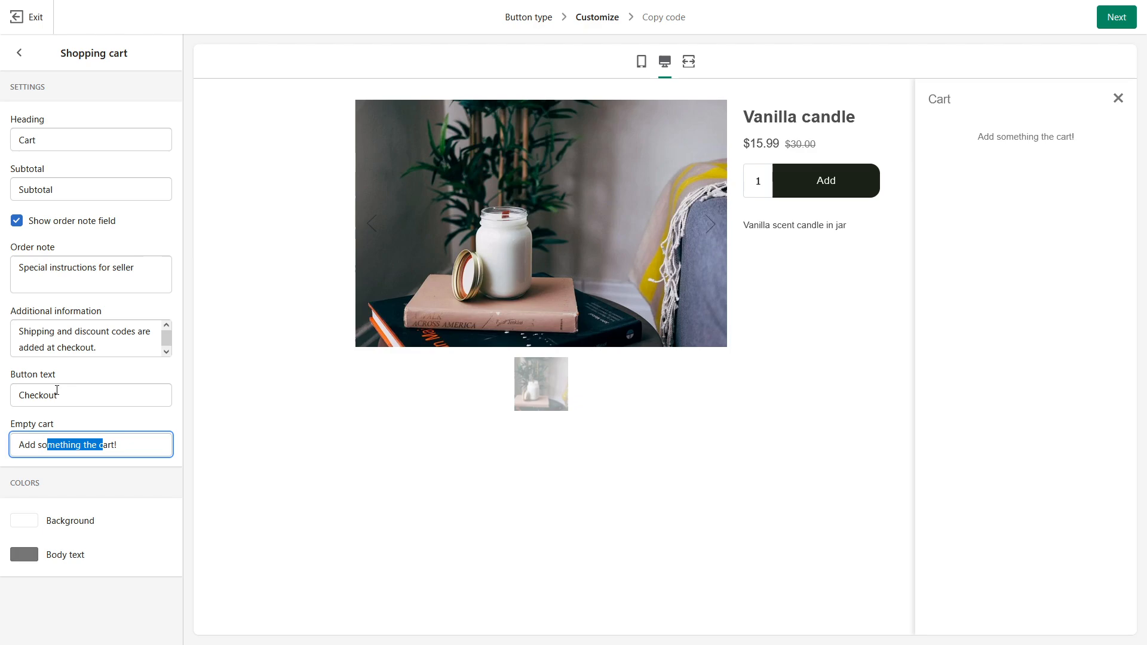
left_click_drag(985, 139, 908, 195)
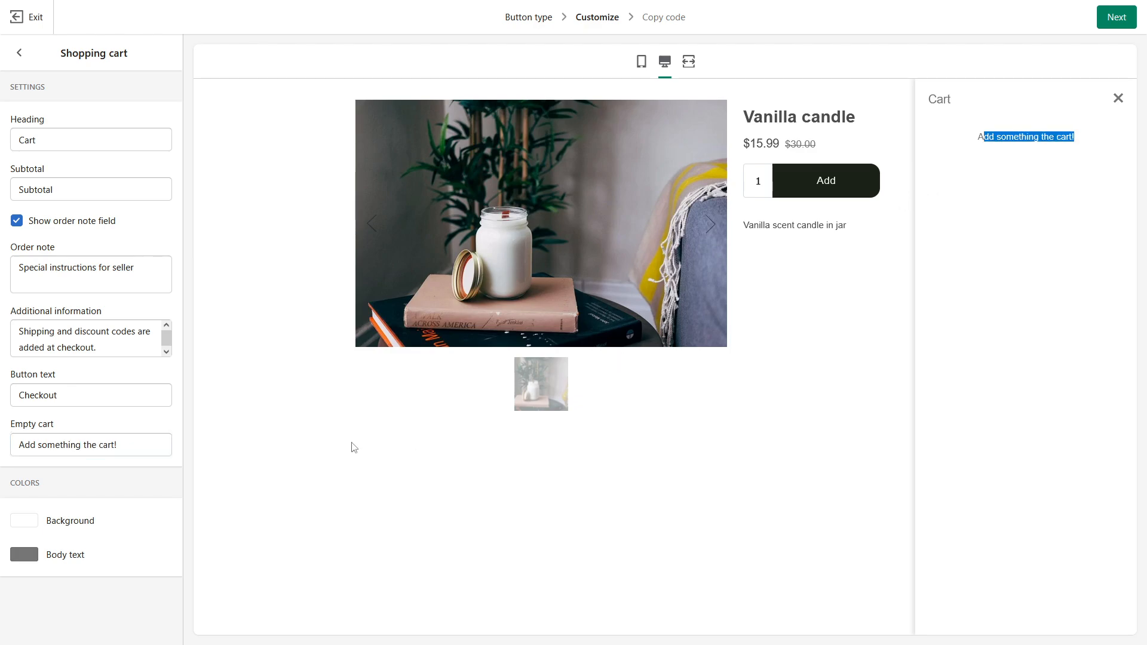
Step: Set the empty cart message to "Cart is empty.", close the preview cart and leave the shopping cart settings
left_click(157, 444)
key("ctrl+a")
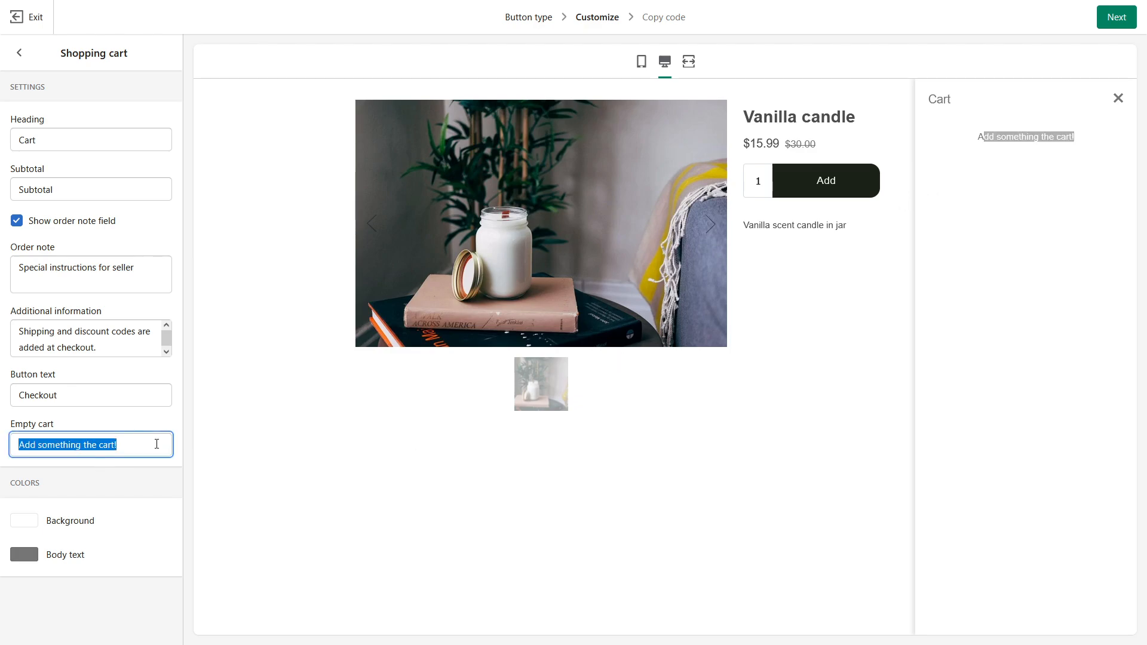
type("cART IS")
key("ctrl+a")
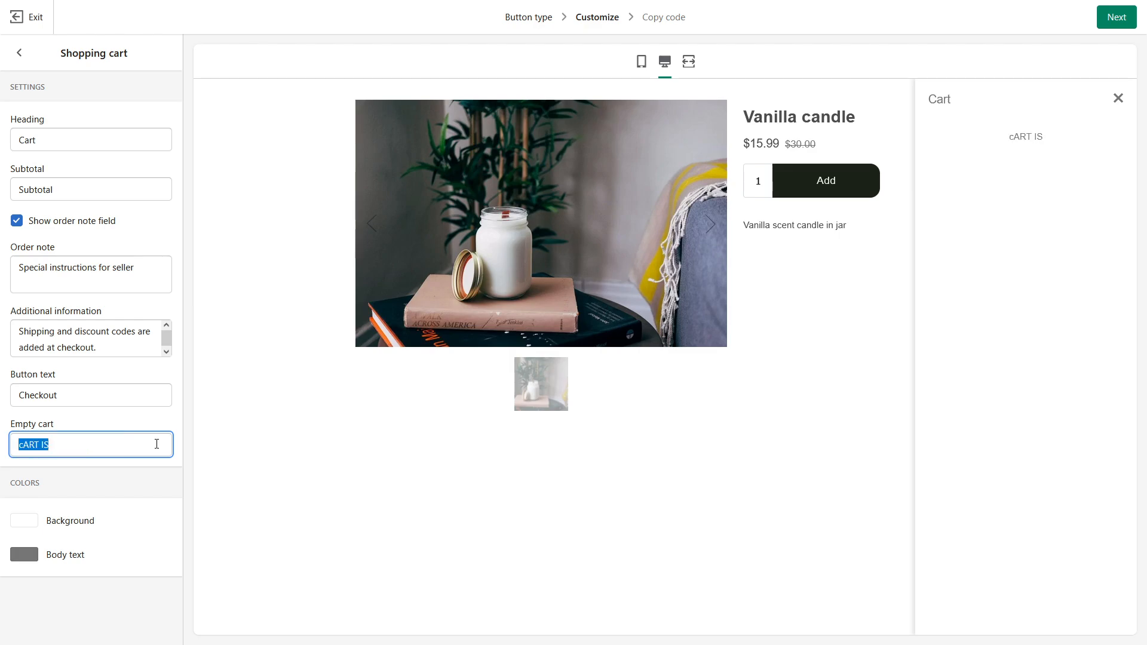
type("Cart is empty.")
left_click(301, 459)
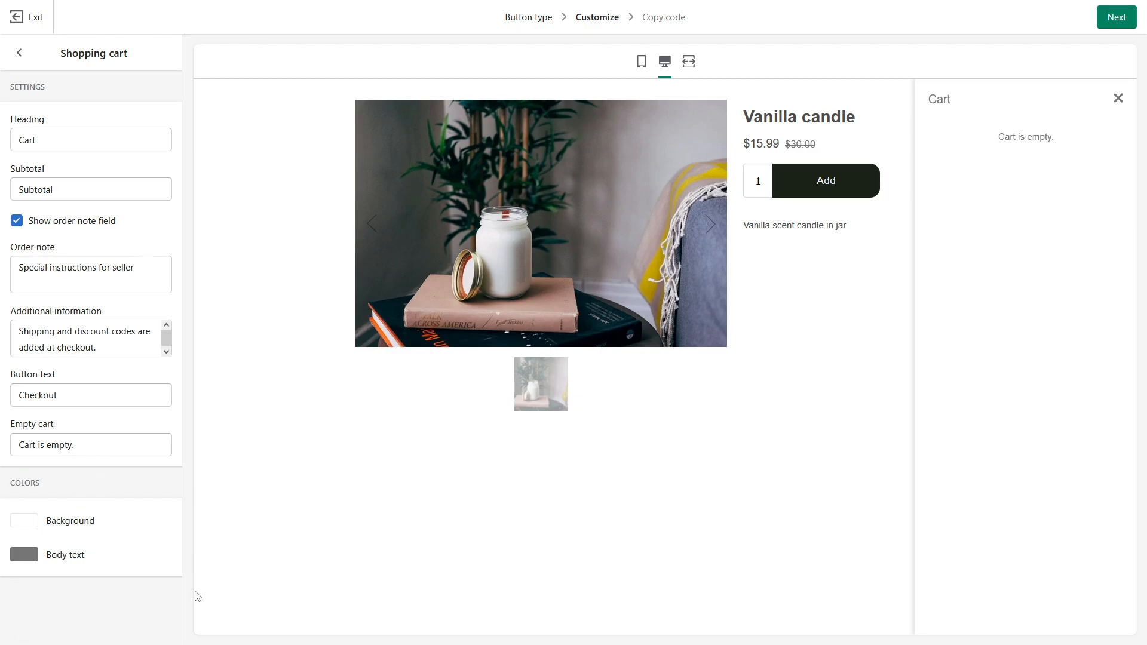
left_click(1118, 98)
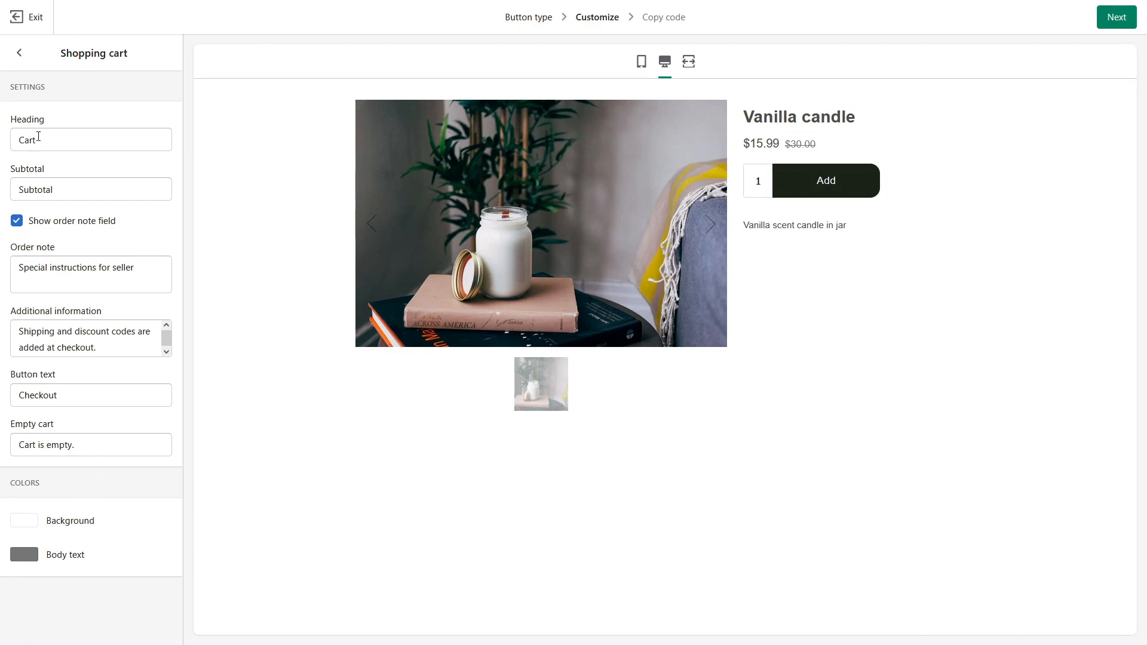
left_click(20, 54)
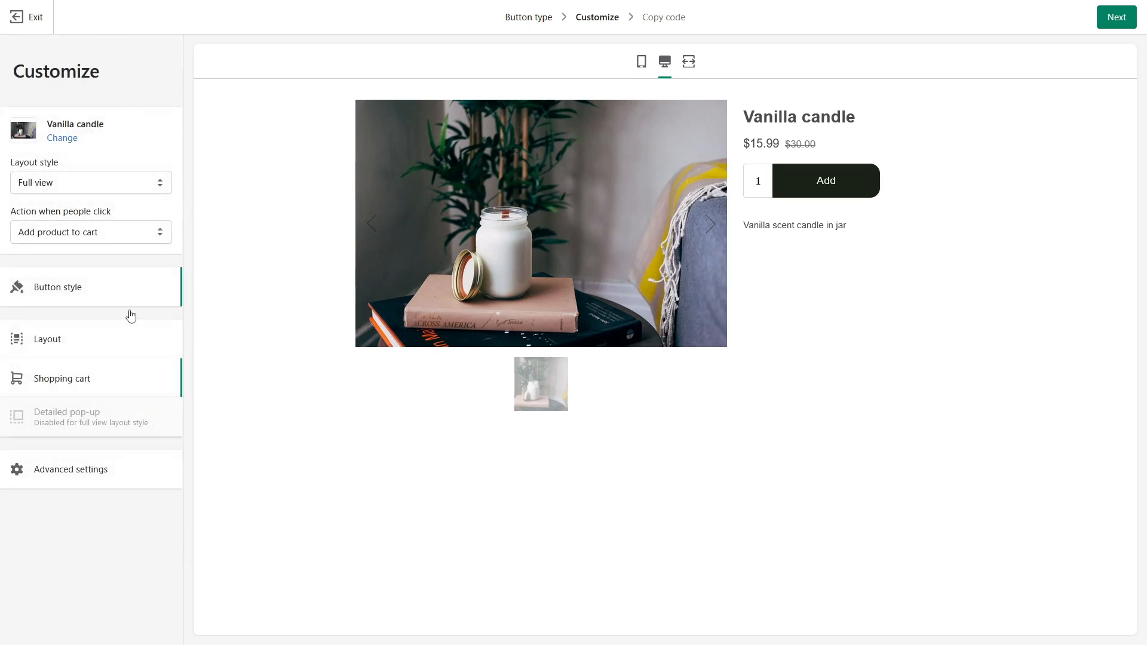
Step: Set the checkout behaviour to open a pop-up window, test the checkout with the Vanilla candle in the preview and close the pop-up
left_click(108, 470)
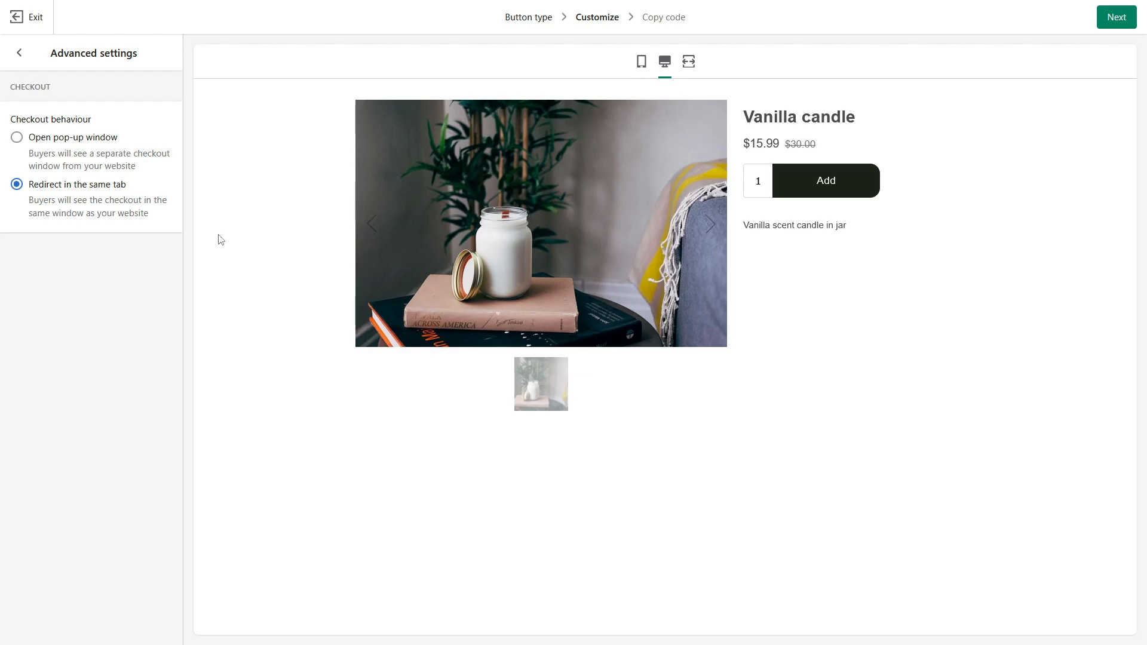
left_click(858, 189)
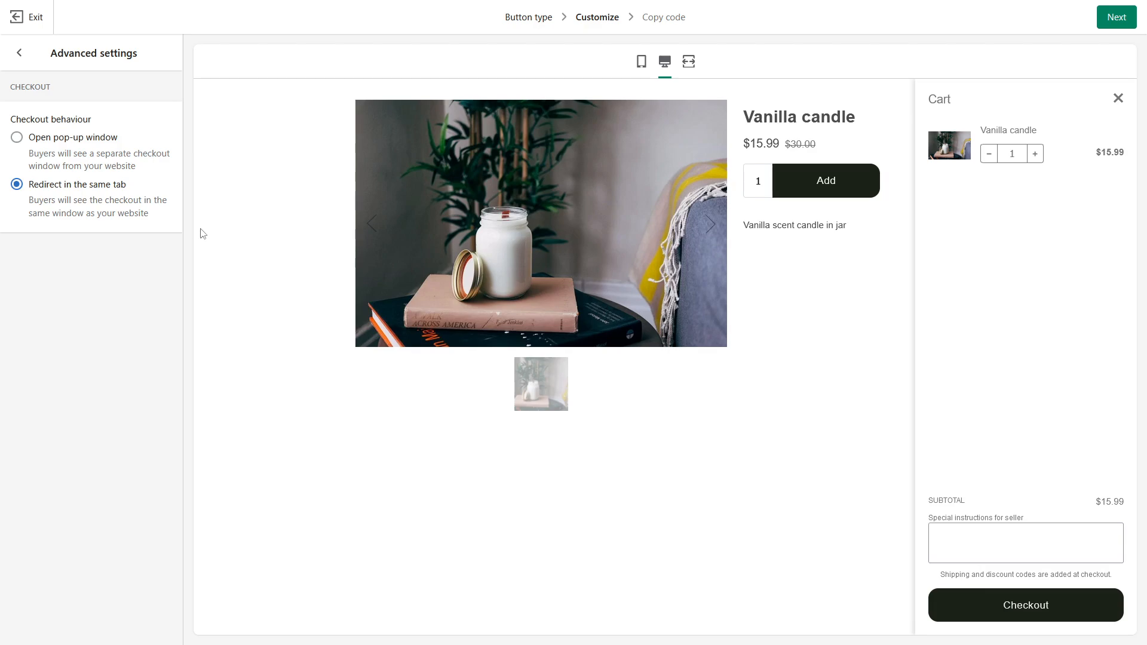
left_click(107, 143)
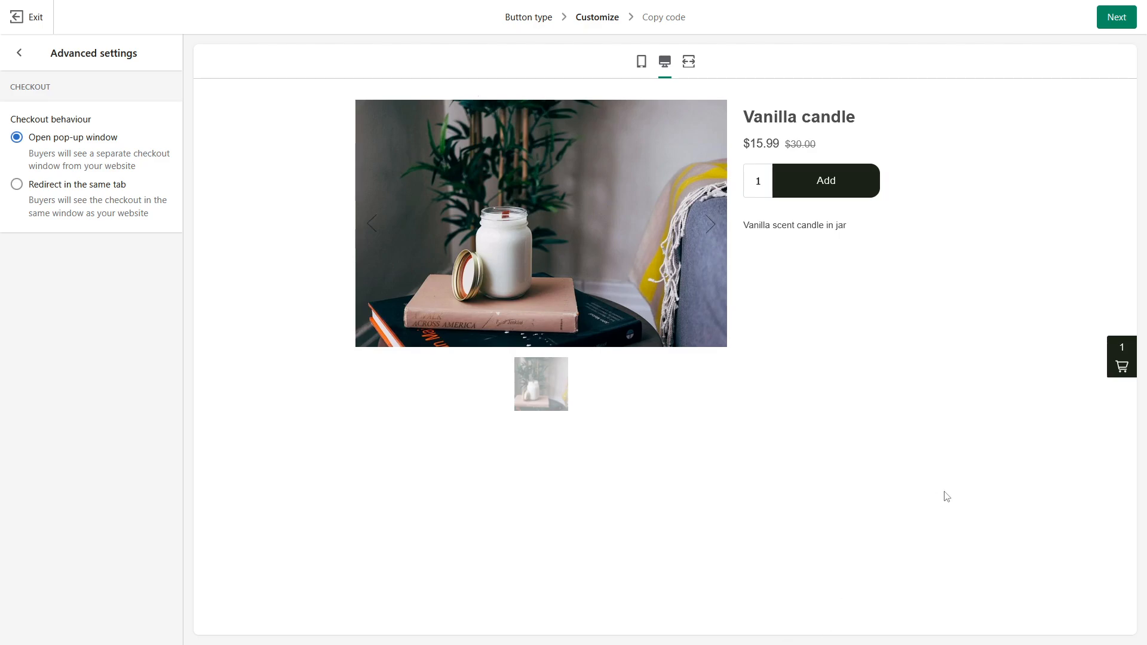
left_click(1122, 366)
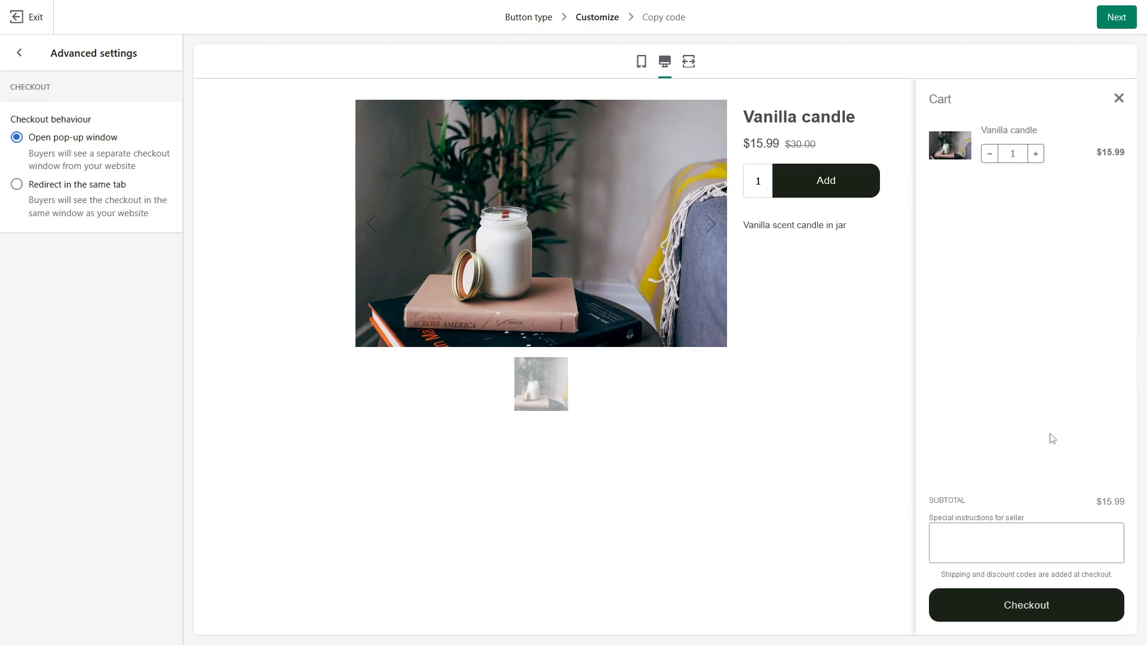
left_click(1024, 604)
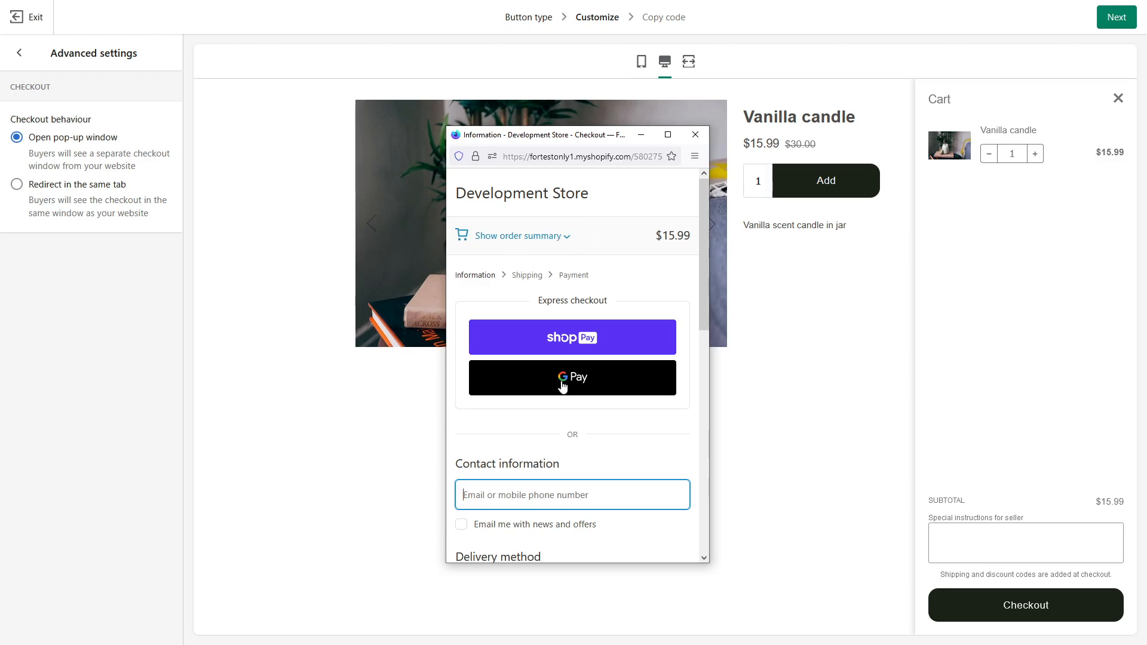
scroll(566, 428, "down", 2)
scroll(646, 185, "up", 3)
left_click(696, 134)
Step: Set the checkout behaviour to redirect in the same tab and test the preview cart's checkout, opening the blocked page in a new window
left_click(85, 193)
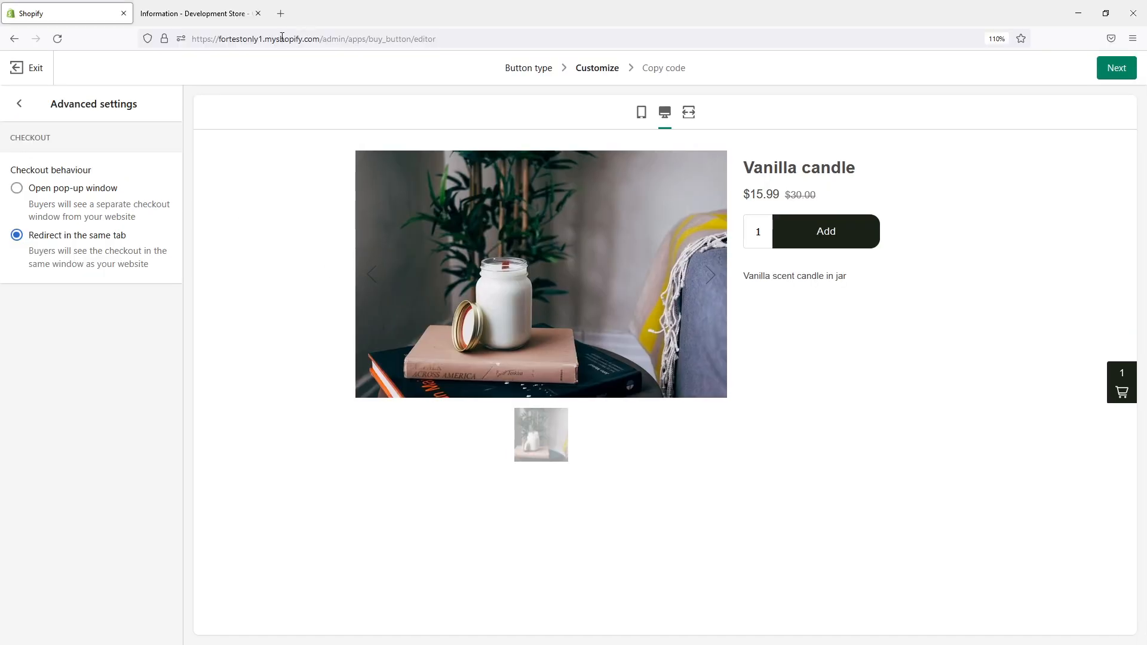
left_click(1116, 368)
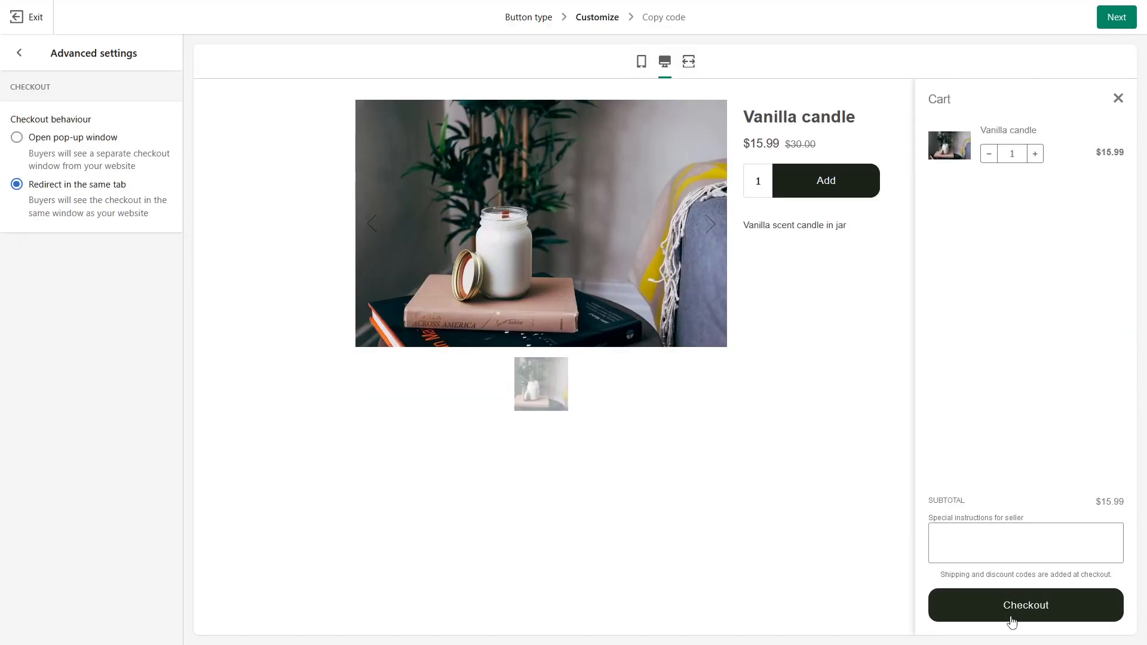
left_click(1020, 612)
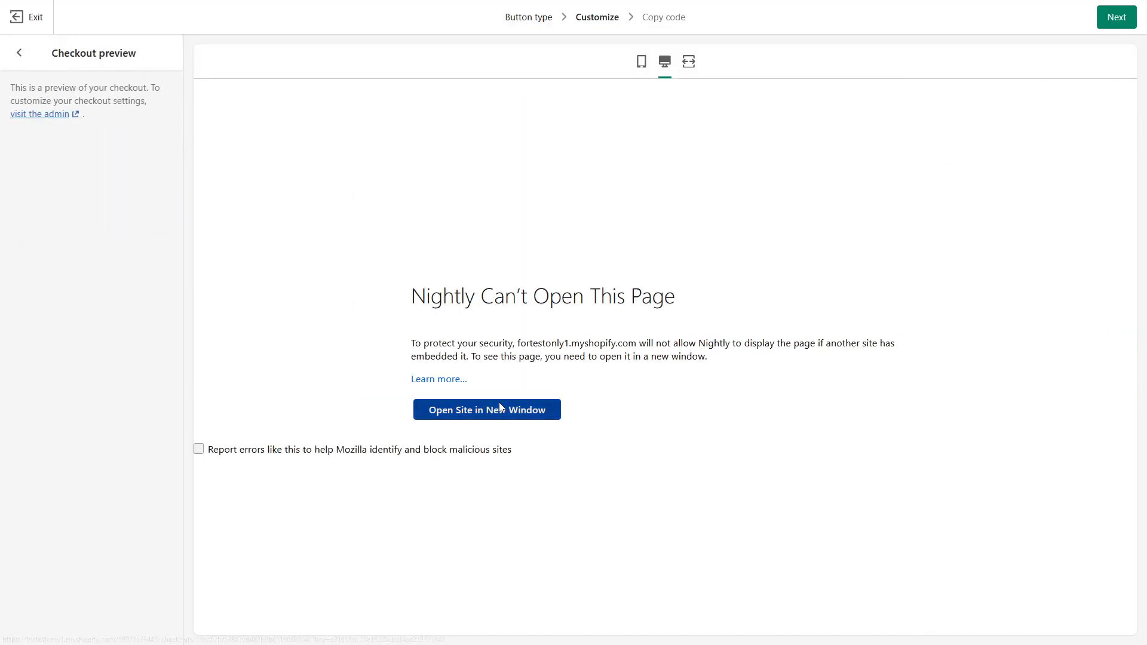
left_click(499, 403)
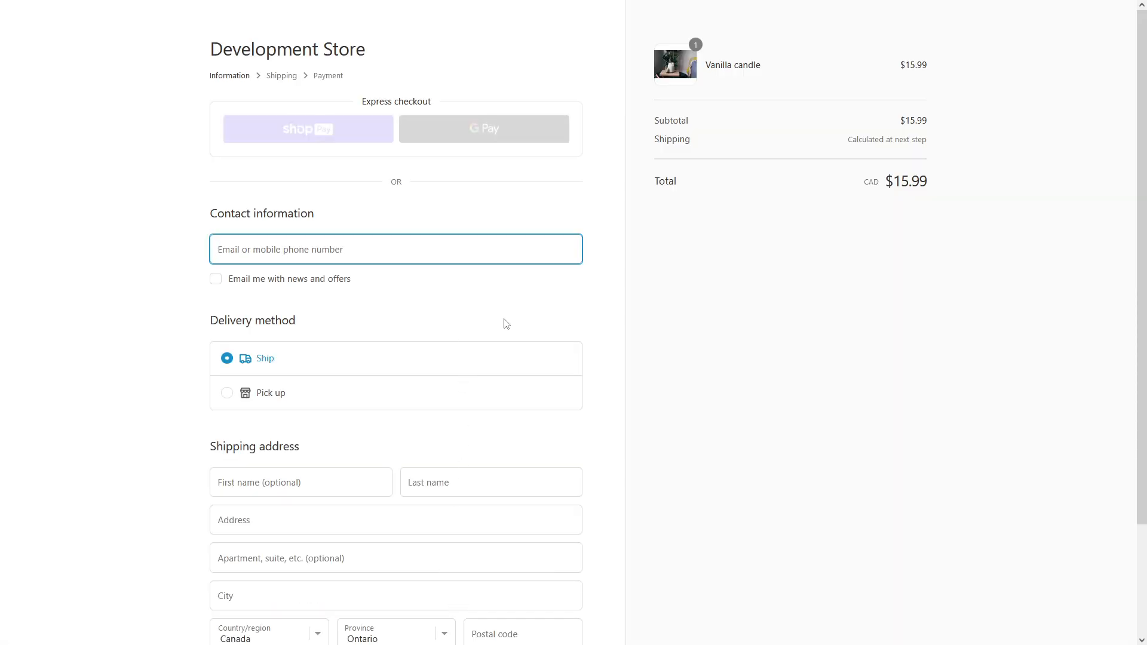
Step: Go back to the Buy Button editor, leave the checkout preview and reopen the advanced settings to check the checkout behaviour
left_click(71, 5)
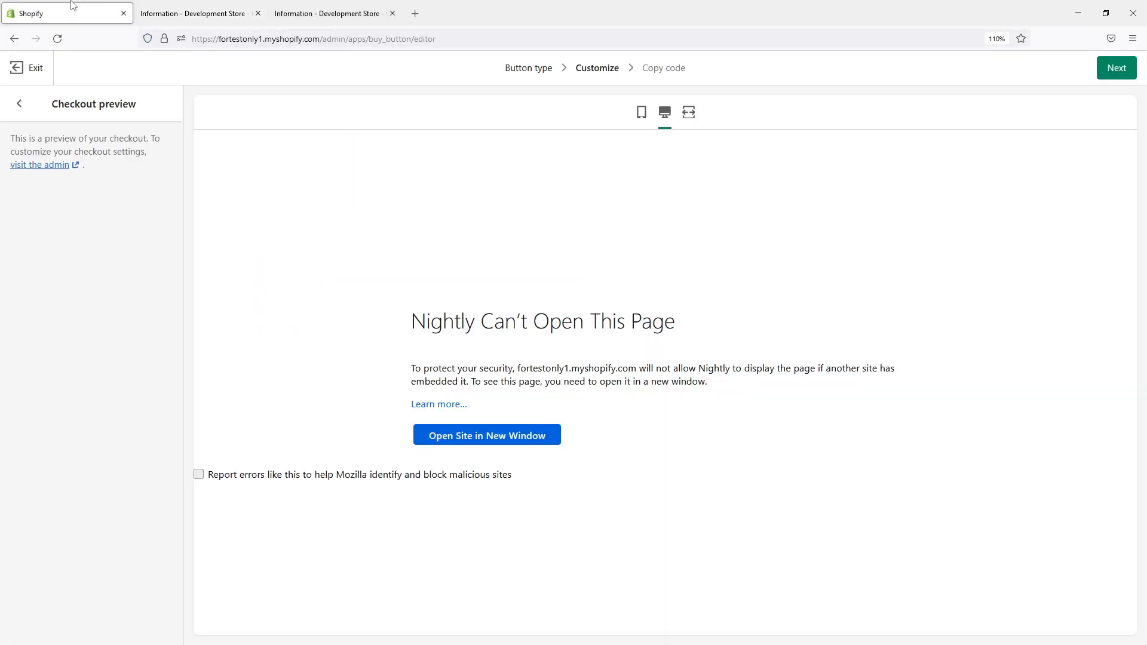
left_click(20, 52)
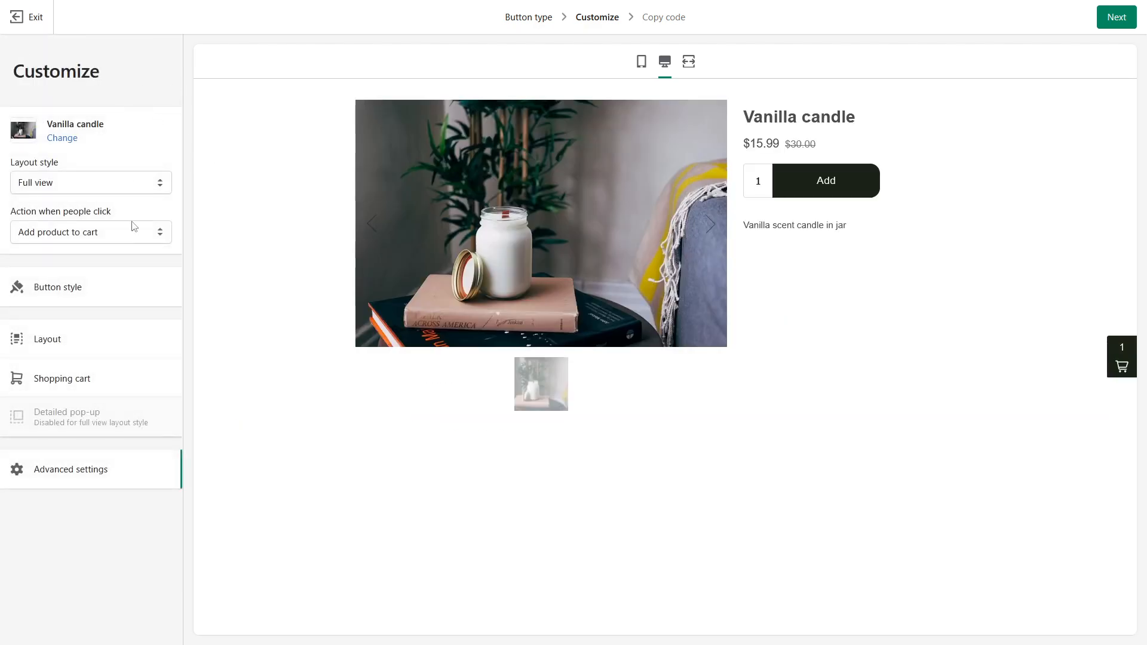
left_click(114, 472)
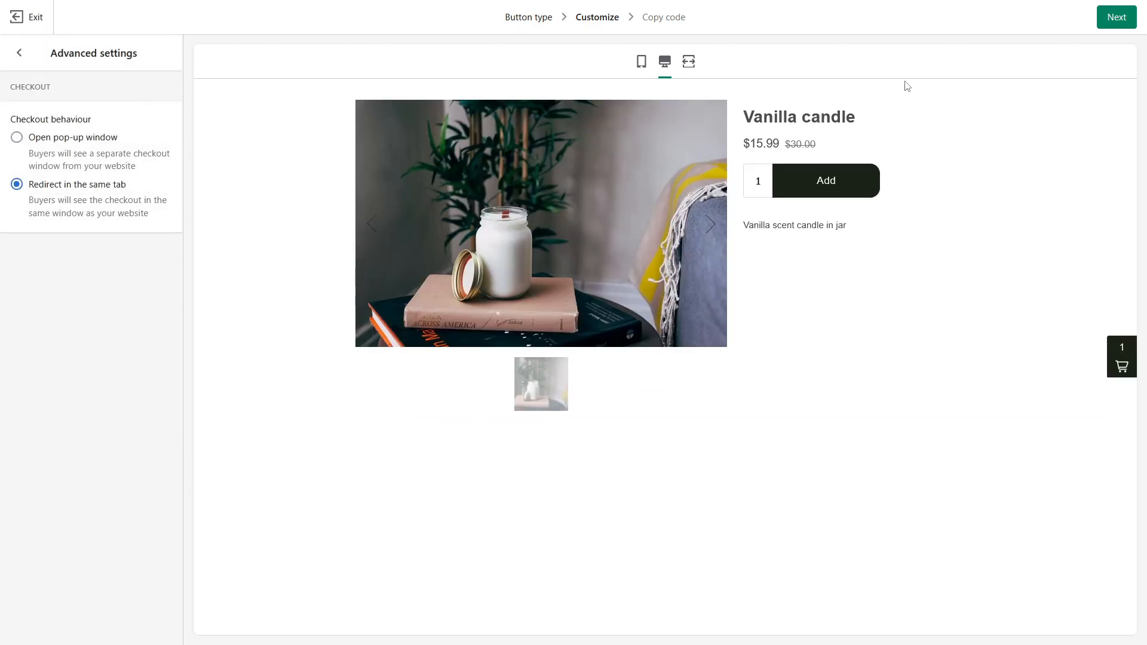
Step: Finish customizing and copy the Buy Button's embed code
left_click(1116, 17)
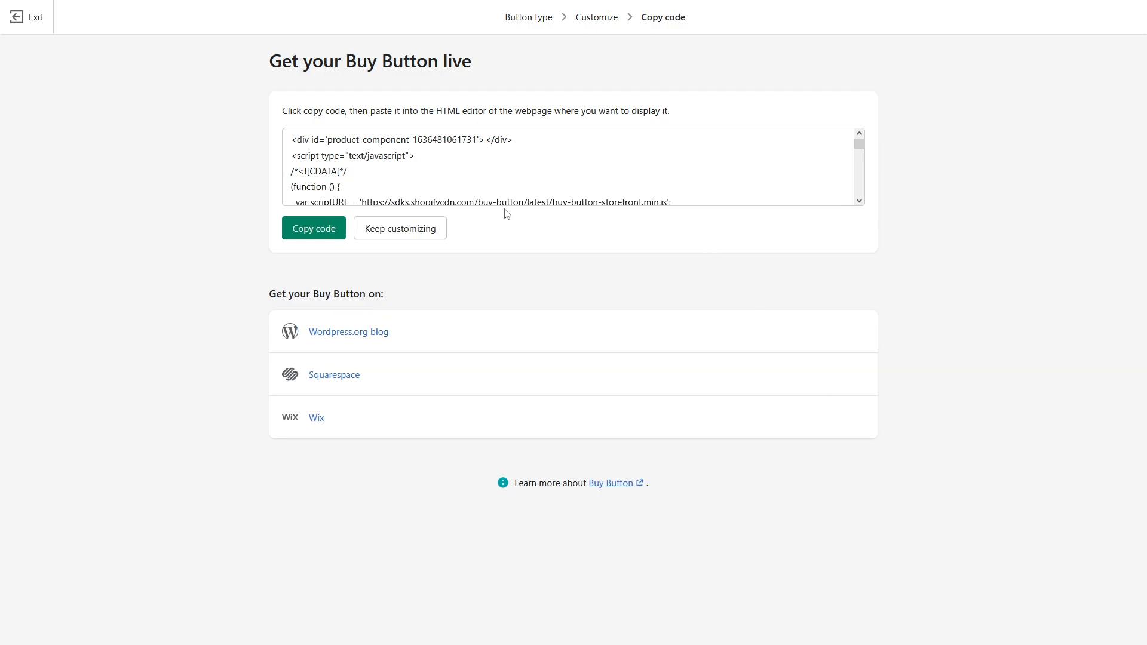
left_click(489, 155)
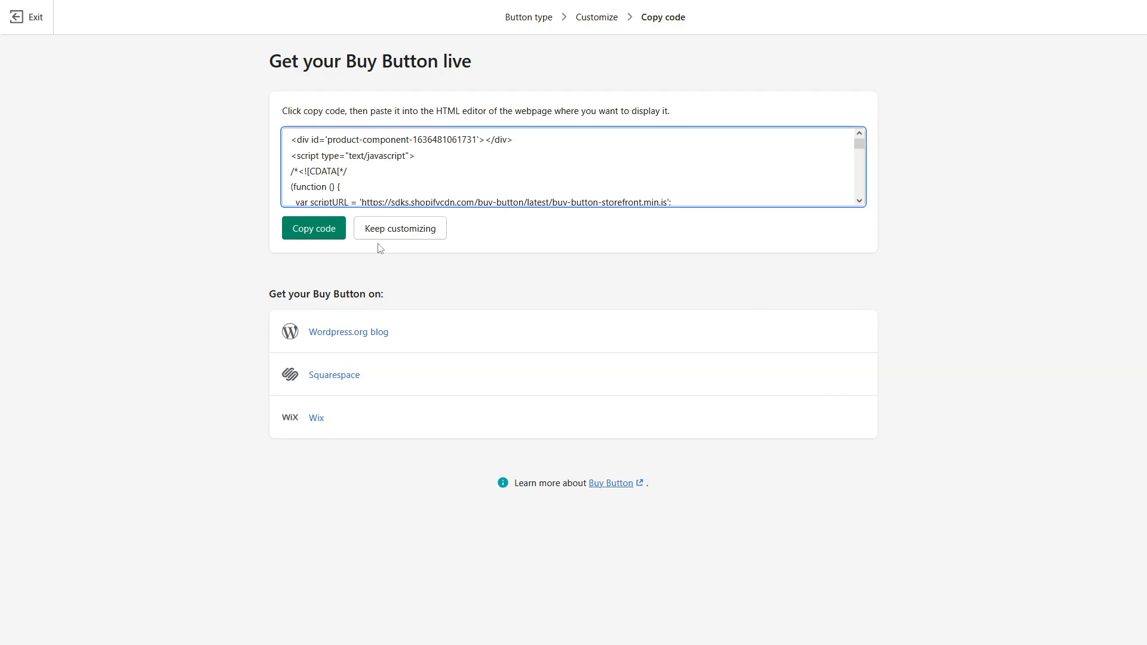
left_click(313, 229)
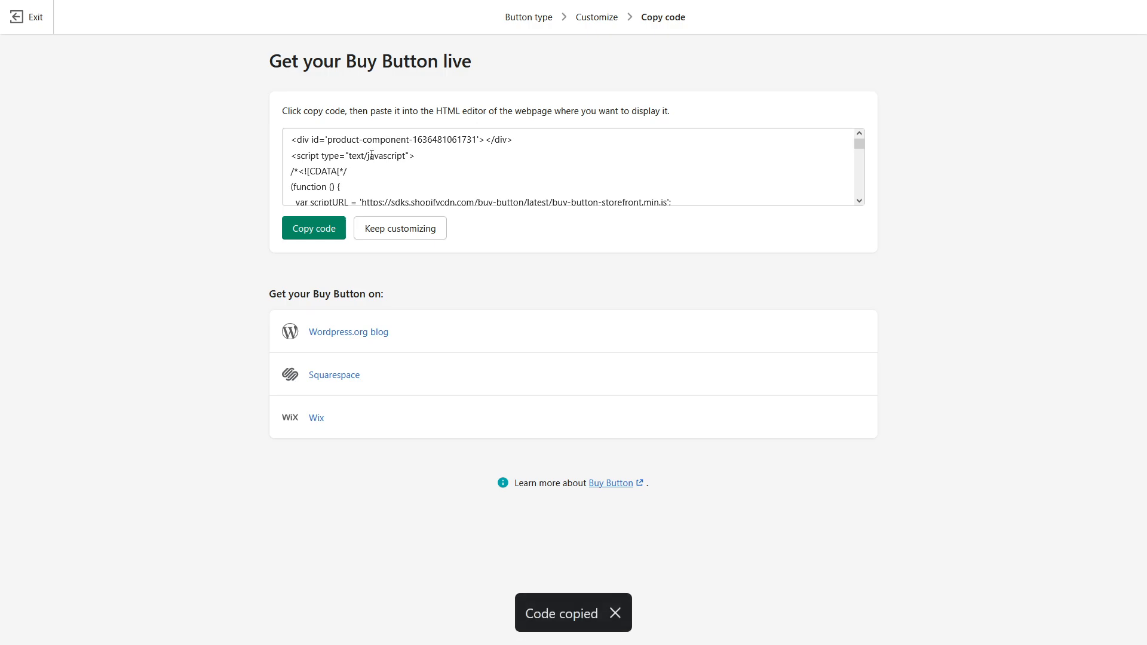